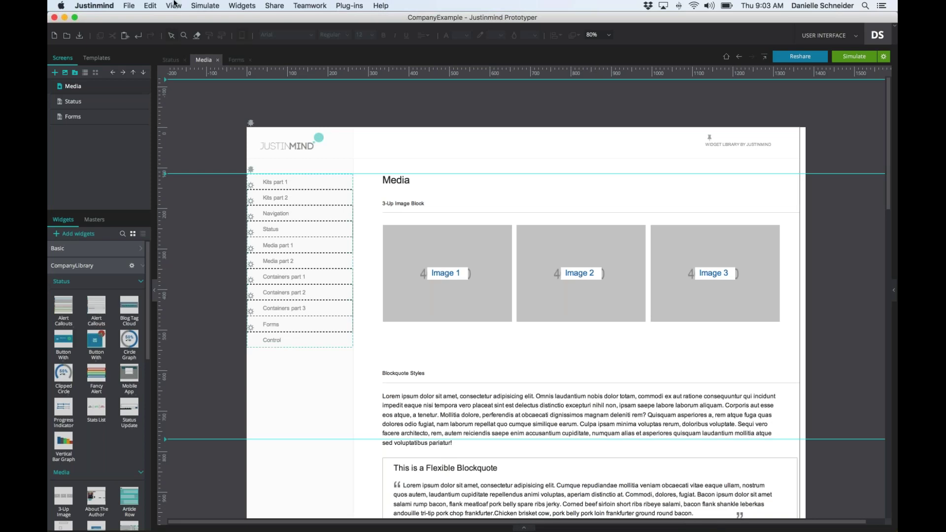
- Open the Edit menu over the CompanyExample Media screen to reach Replace styles
{"action": "left_click", "coordinate": [149, 6]}
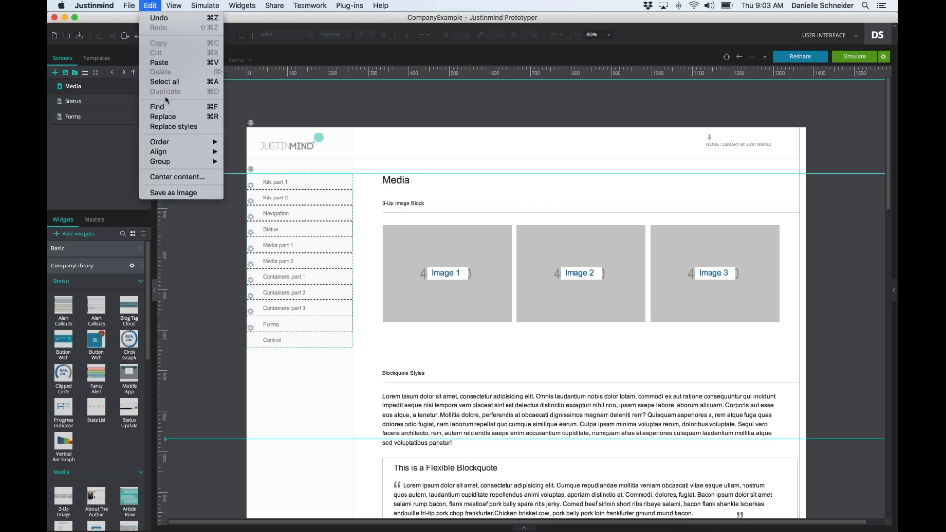
- In Replace styles, find text with font family Arial Regular on the current screen
{"action": "left_click", "coordinate": [170, 127]}
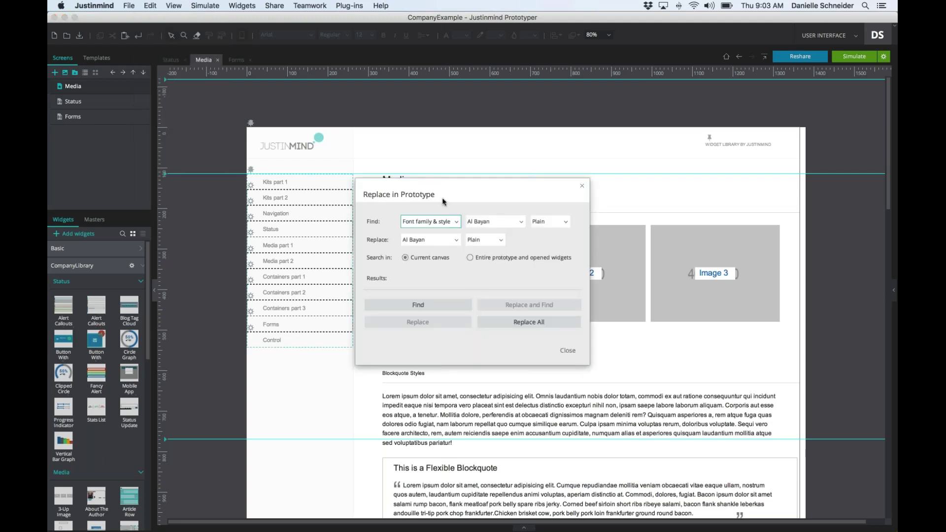
{"action": "left_click", "coordinate": [456, 221]}
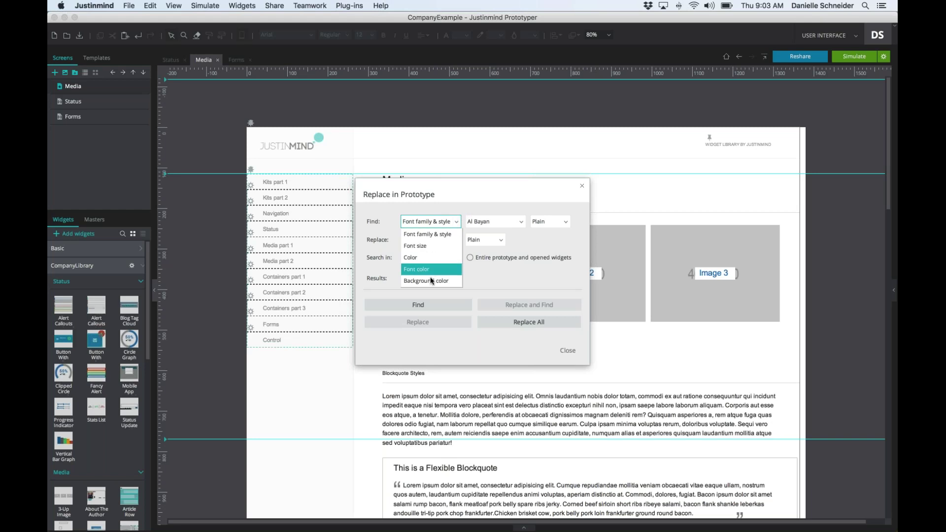
{"action": "left_click", "coordinate": [441, 234]}
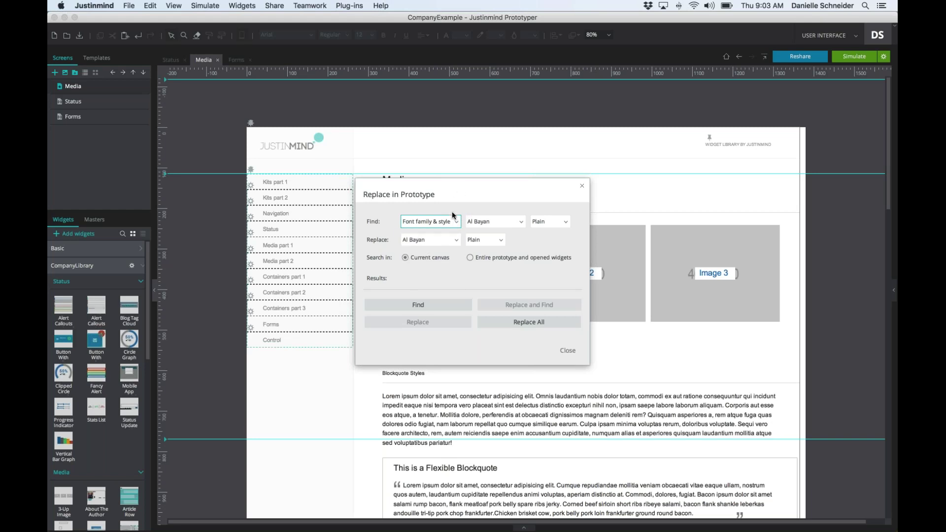
{"action": "left_click", "coordinate": [499, 225]}
{"action": "type", "text": "Arial"}
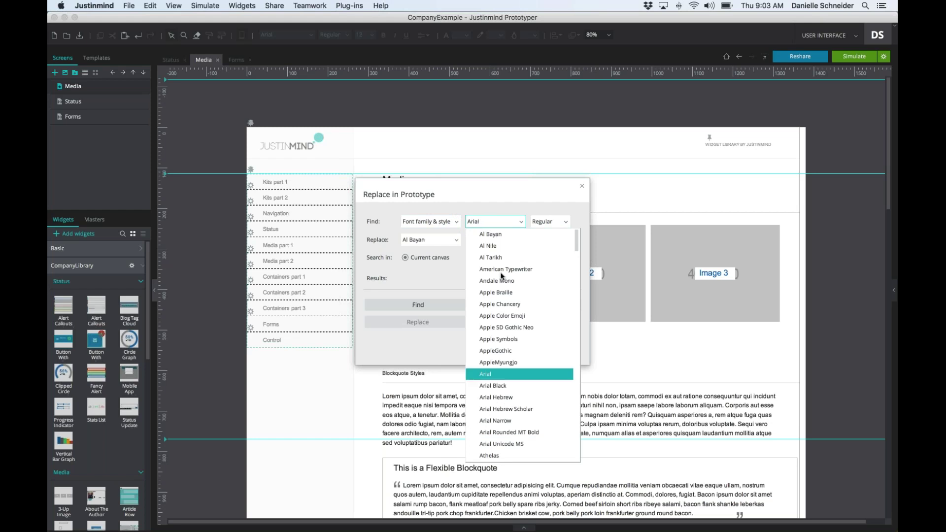
{"action": "left_click", "coordinate": [493, 374]}
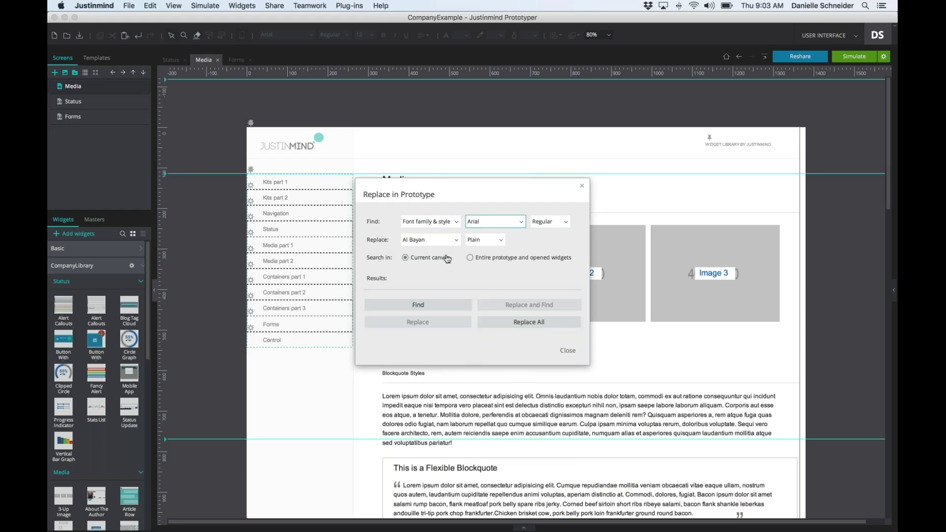
{"action": "left_click", "coordinate": [419, 305]}
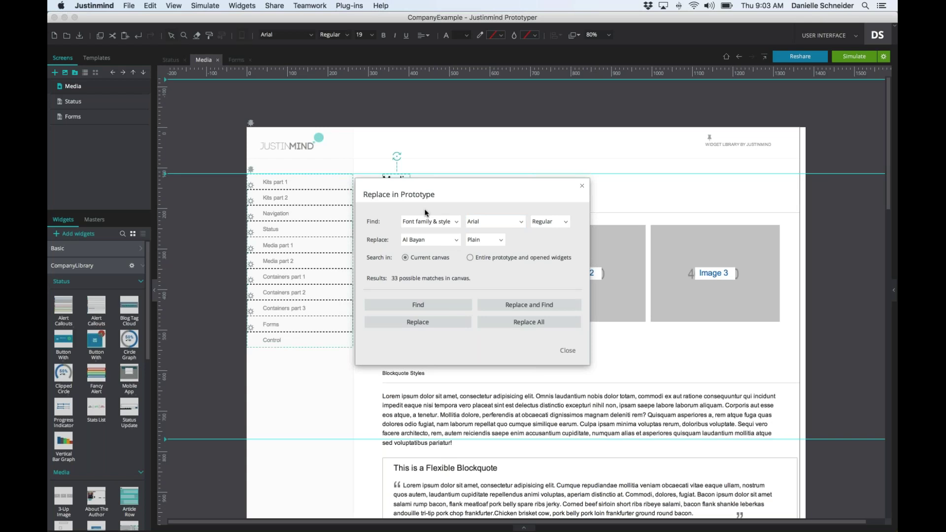
- Replace all Arial Regular with Open Sans Regular on the current canvas and close the dialog
{"action": "left_click", "coordinate": [456, 240]}
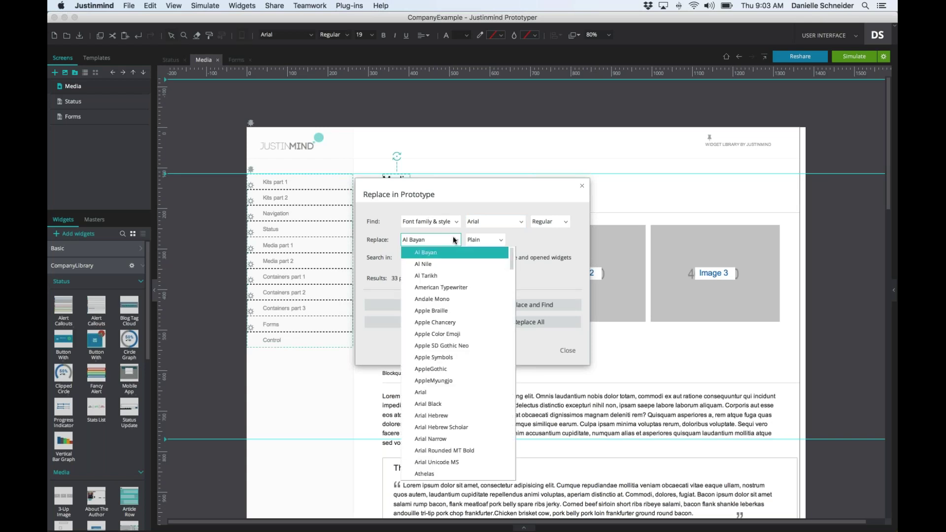
{"action": "key", "text": "o"}
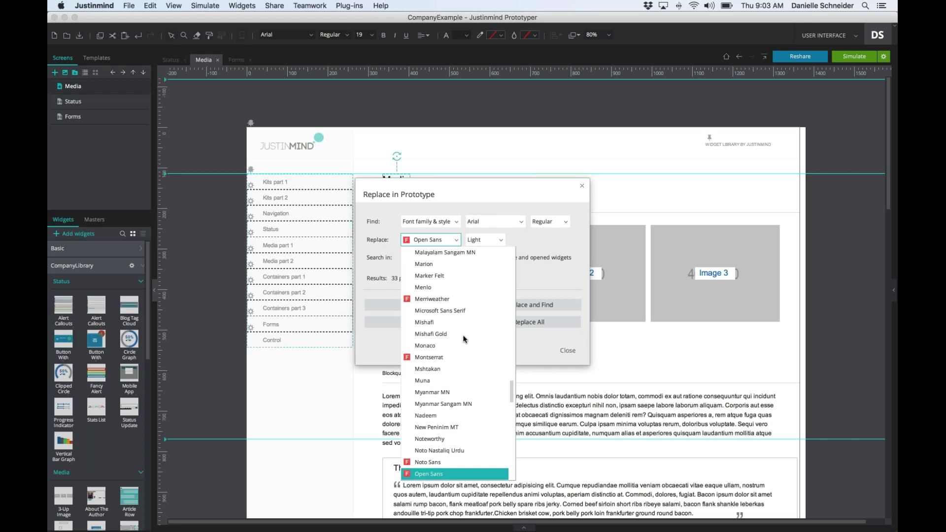
{"action": "left_click", "coordinate": [438, 473]}
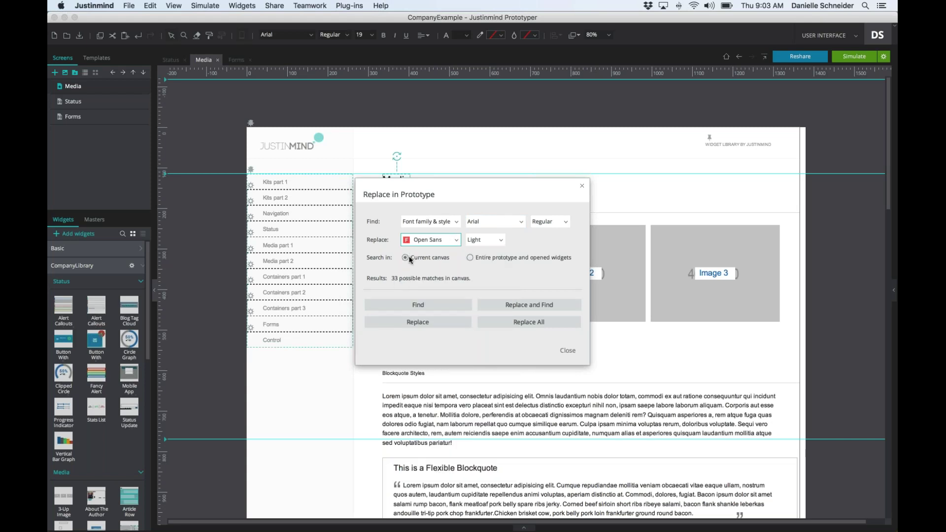
{"action": "left_click", "coordinate": [491, 240]}
{"action": "left_click", "coordinate": [486, 261]}
{"action": "left_click", "coordinate": [470, 258]}
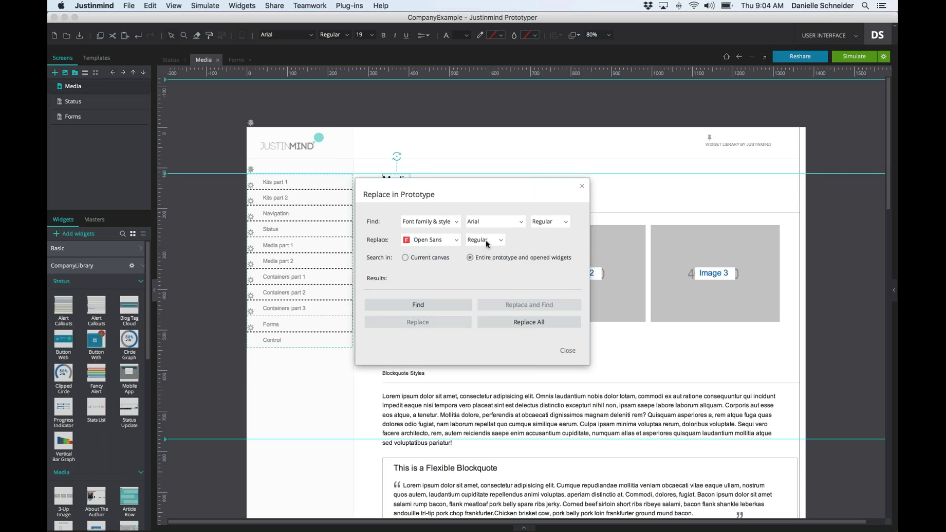
{"action": "left_click", "coordinate": [428, 306]}
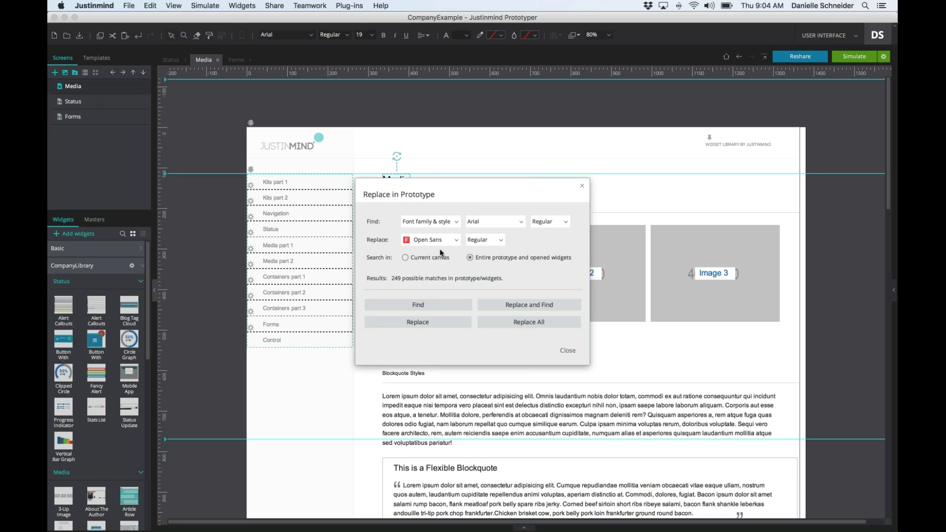
{"action": "left_click", "coordinate": [405, 257]}
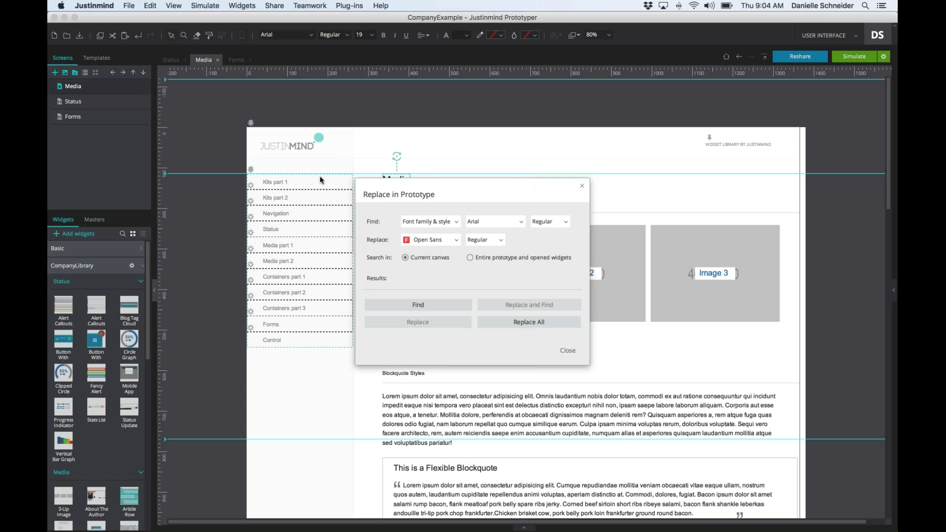
{"action": "left_click", "coordinate": [523, 323]}
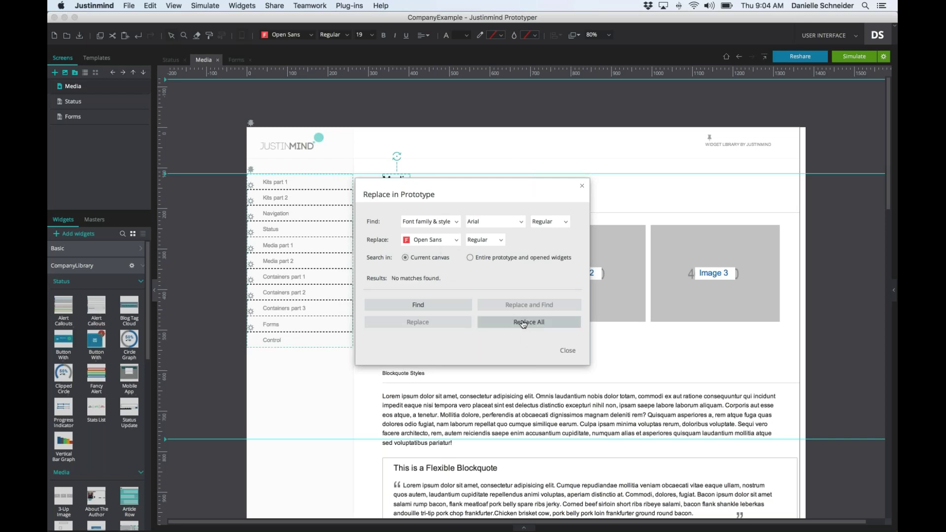
{"action": "left_click", "coordinate": [569, 350]}
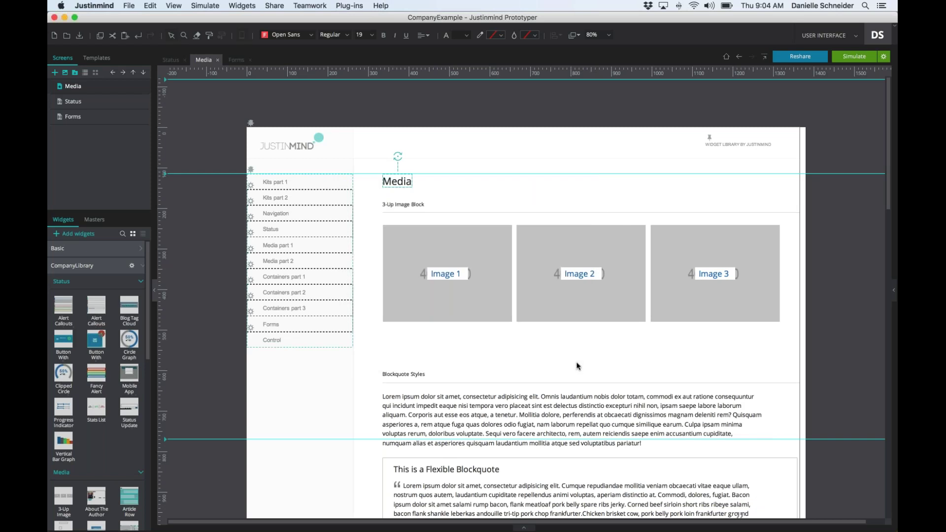
- Scroll the Media screen to check the Open Sans text, then open the Edit menu
{"action": "scroll", "coordinate": [577, 363], "scroll_direction": "down", "scroll_amount": 3}
{"action": "scroll", "coordinate": [576, 363], "scroll_direction": "down", "scroll_amount": 10}
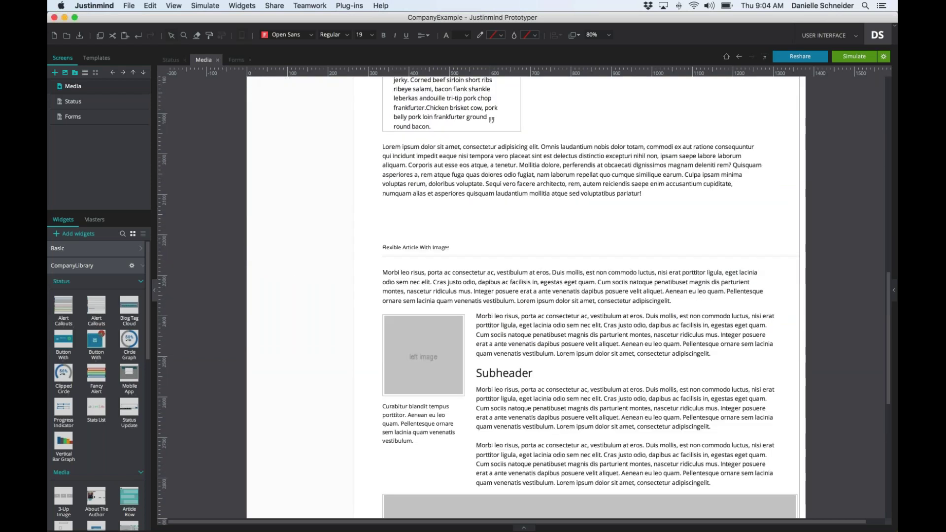
{"action": "scroll", "coordinate": [577, 206], "scroll_direction": "up", "scroll_amount": 10}
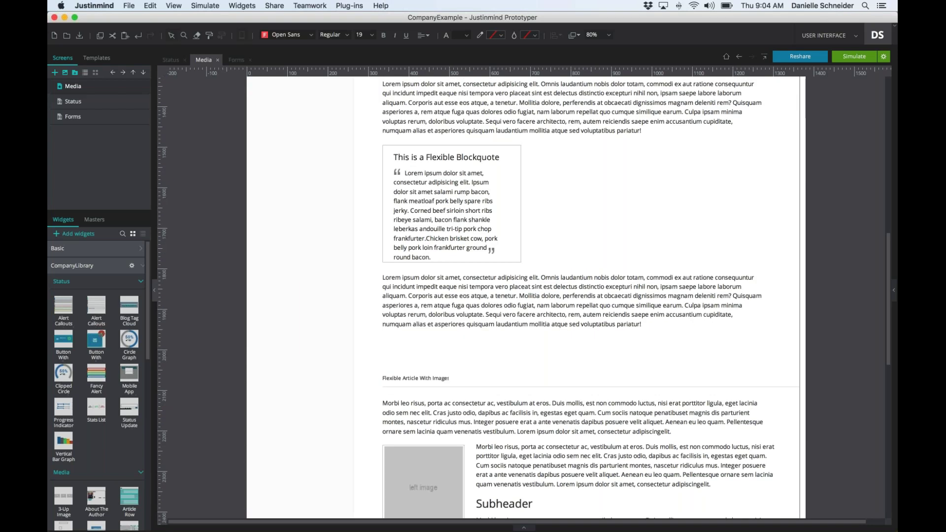
{"action": "scroll", "coordinate": [578, 206], "scroll_direction": "up", "scroll_amount": 2}
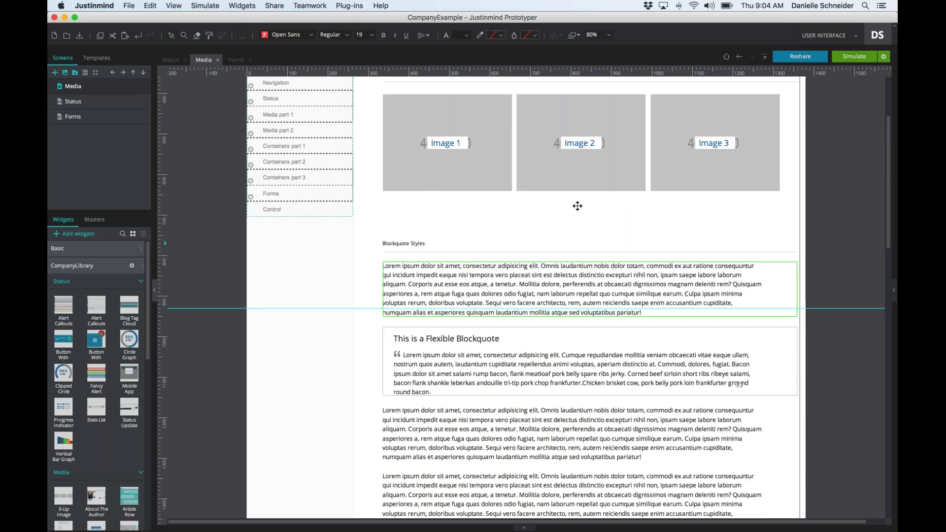
{"action": "scroll", "coordinate": [577, 206], "scroll_direction": "up", "scroll_amount": 4}
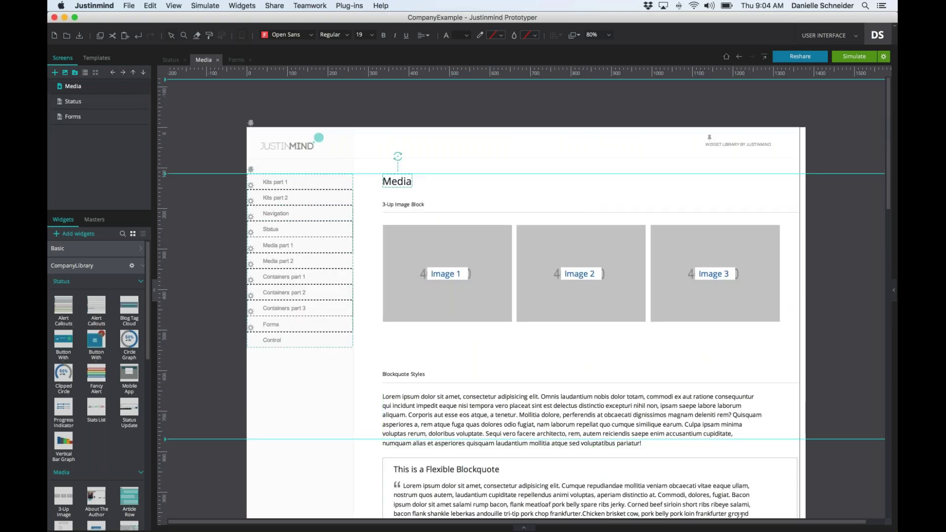
{"action": "left_click", "coordinate": [189, 5]}
{"action": "mouse_move", "coordinate": [151, 6]}
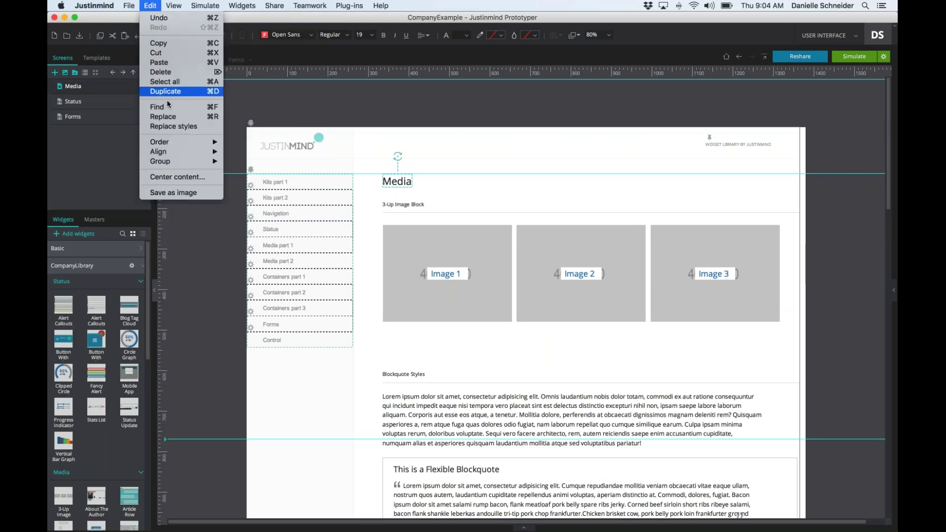
- Replace font colour #333333 with #666666 across the current canvas via Replace styles
{"action": "left_click", "coordinate": [173, 126]}
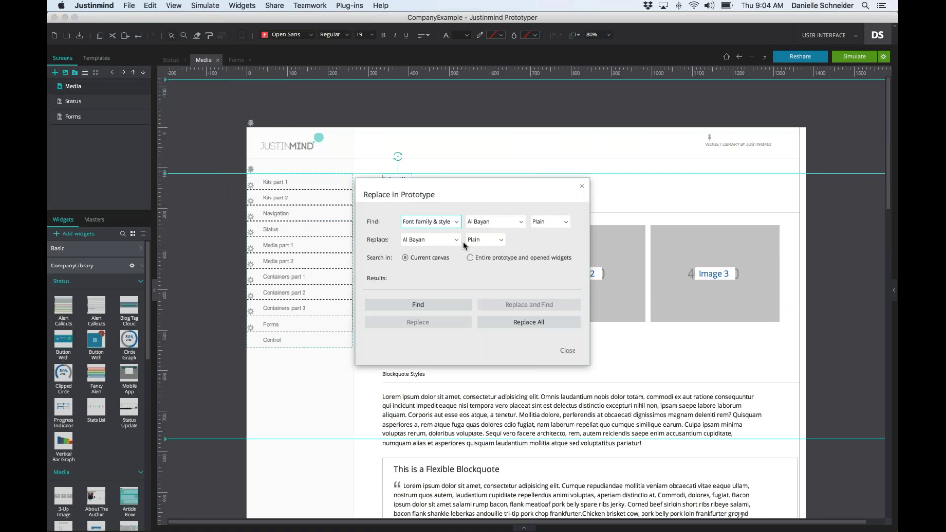
{"action": "left_click", "coordinate": [443, 224]}
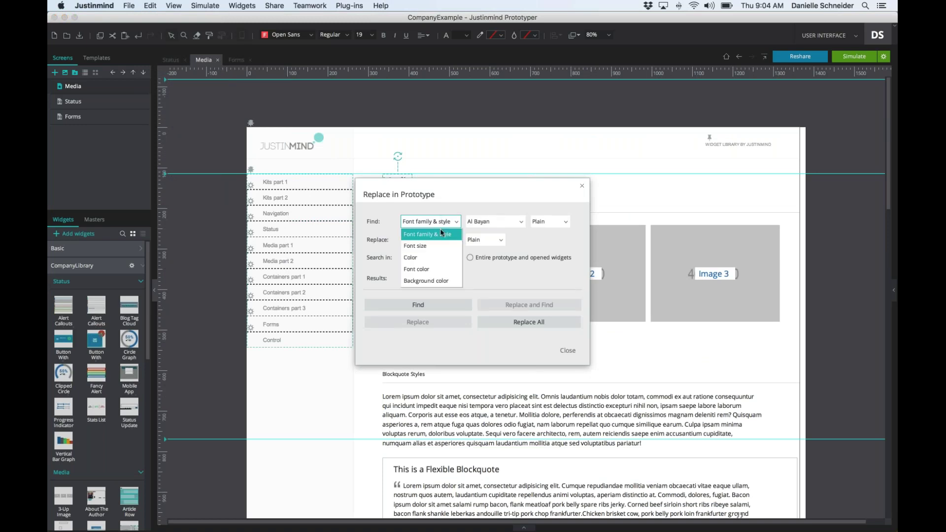
{"action": "left_click", "coordinate": [430, 268]}
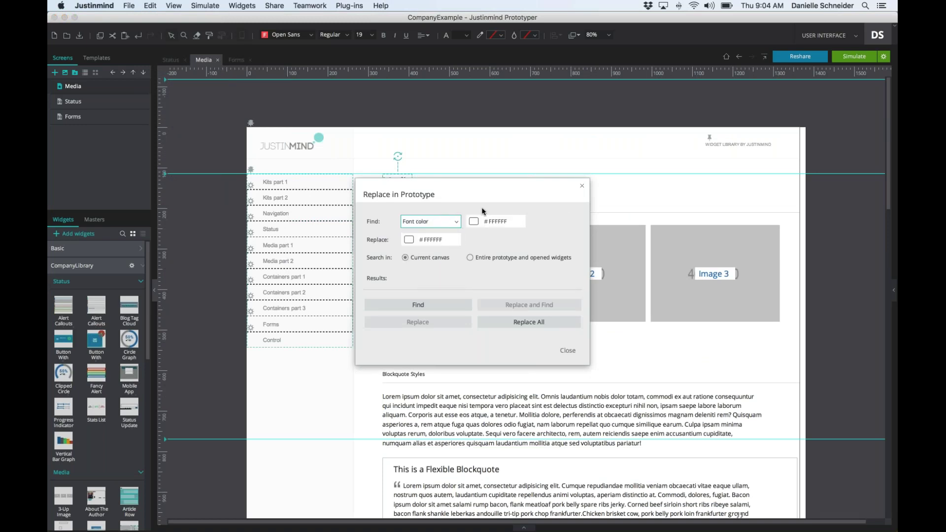
{"action": "left_click", "coordinate": [475, 222]}
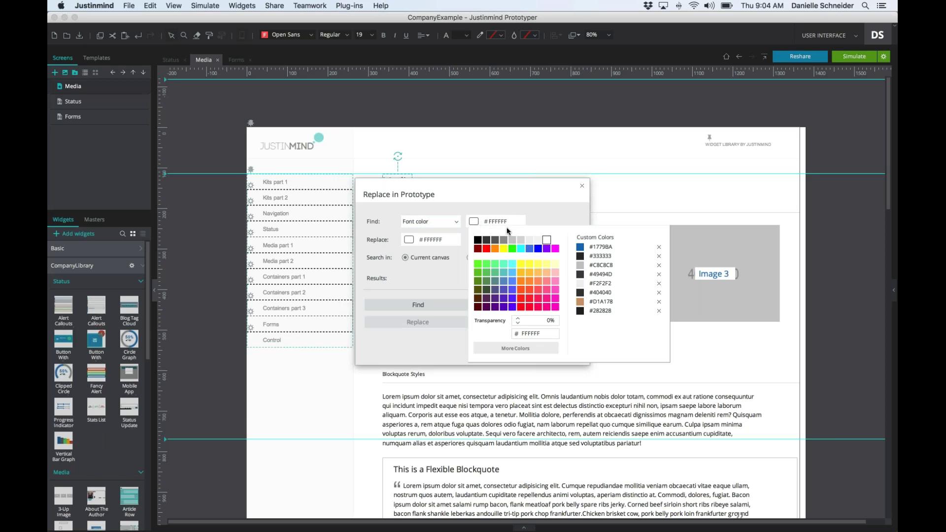
{"action": "left_click", "coordinate": [601, 255]}
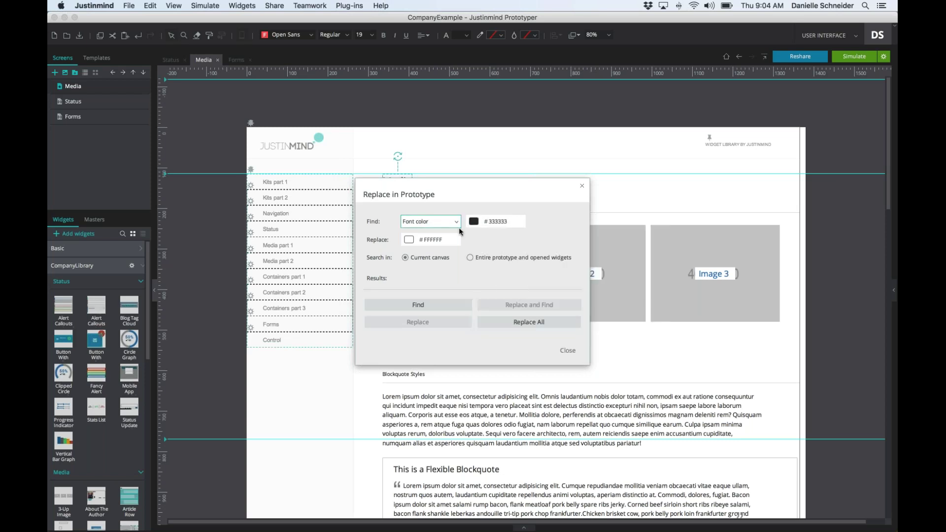
{"action": "left_click", "coordinate": [408, 239]}
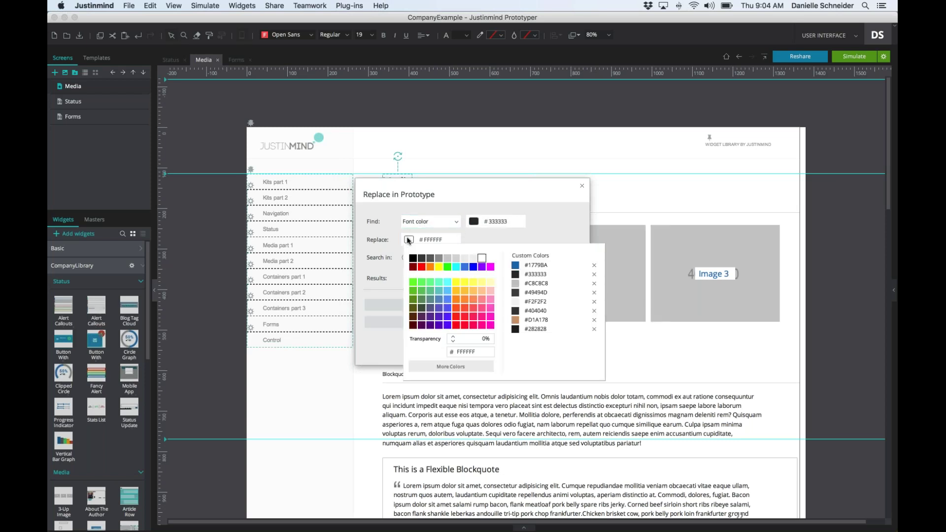
{"action": "left_click", "coordinate": [431, 257]}
{"action": "left_click", "coordinate": [421, 305]}
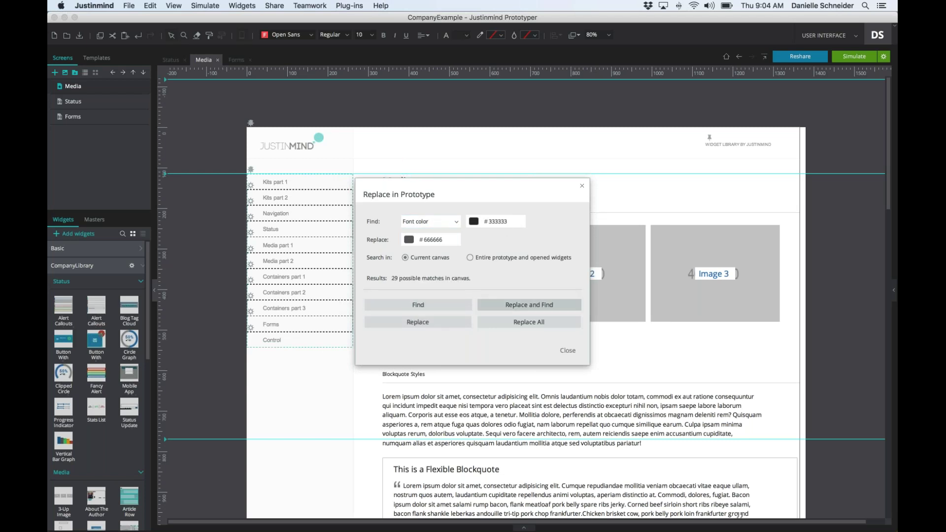
{"action": "left_click", "coordinate": [521, 324]}
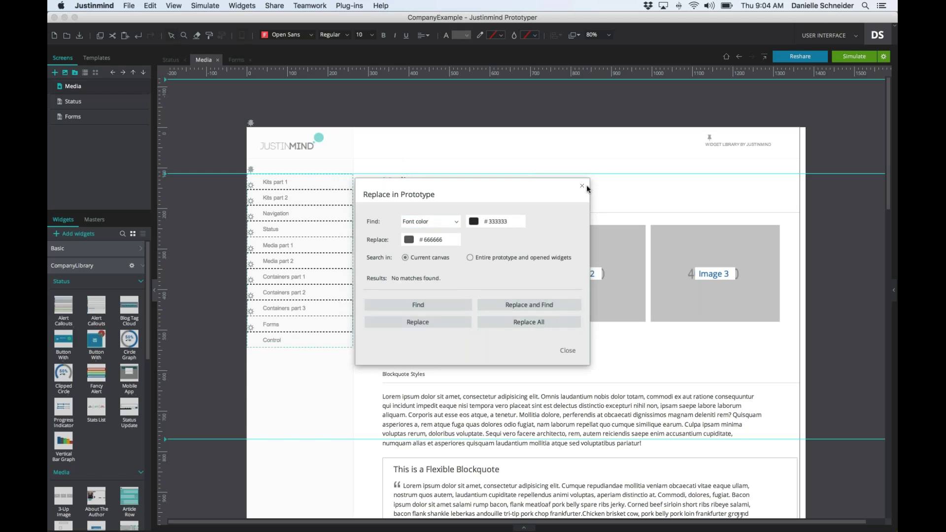
- Close the replace dialog, review the Media page, and switch to the Status screen
{"action": "left_click", "coordinate": [582, 186]}
{"action": "scroll", "coordinate": [581, 197], "scroll_direction": "down", "scroll_amount": 5}
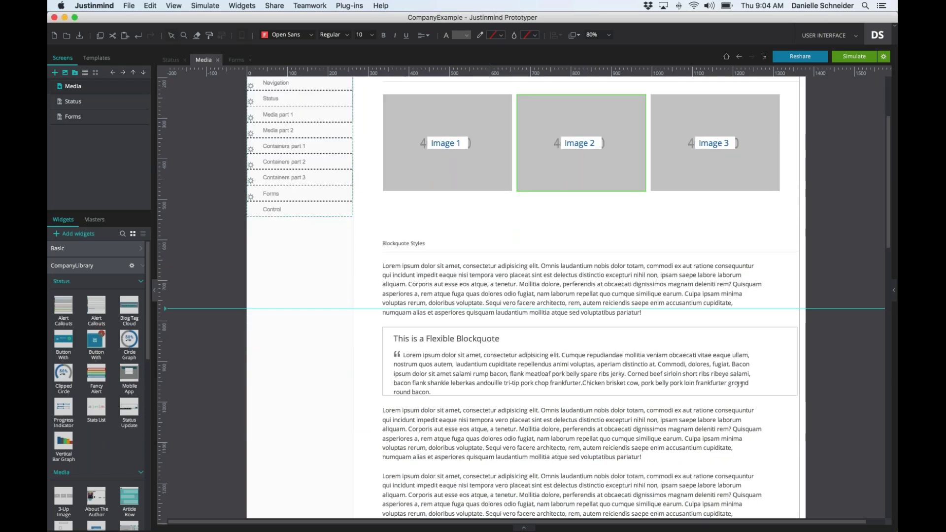
{"action": "scroll", "coordinate": [581, 197], "scroll_direction": "down", "scroll_amount": 15}
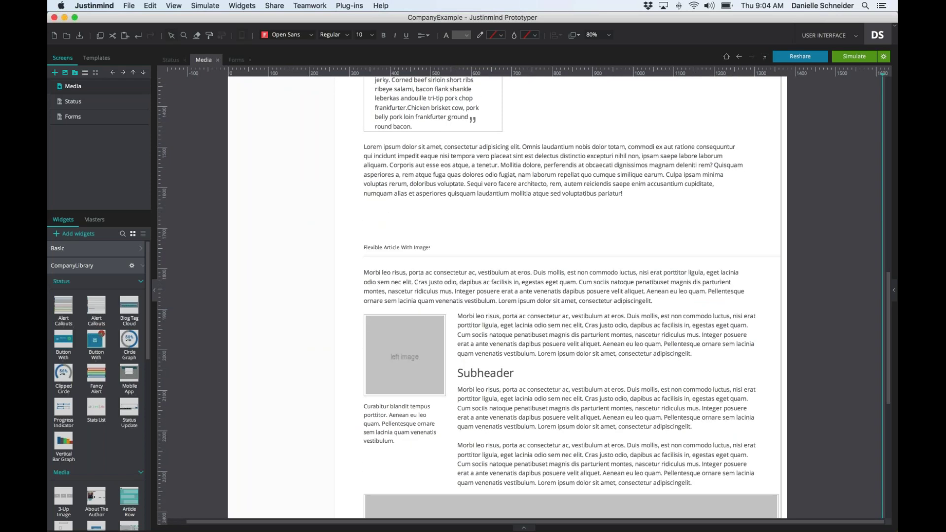
{"action": "scroll", "coordinate": [568, 263], "scroll_direction": "down", "scroll_amount": 12}
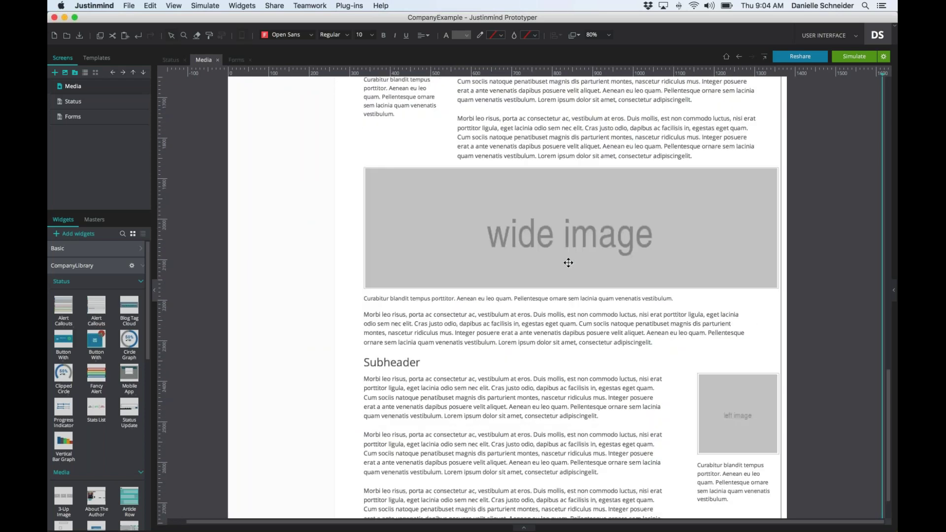
{"action": "scroll", "coordinate": [568, 262], "scroll_direction": "up", "scroll_amount": 15}
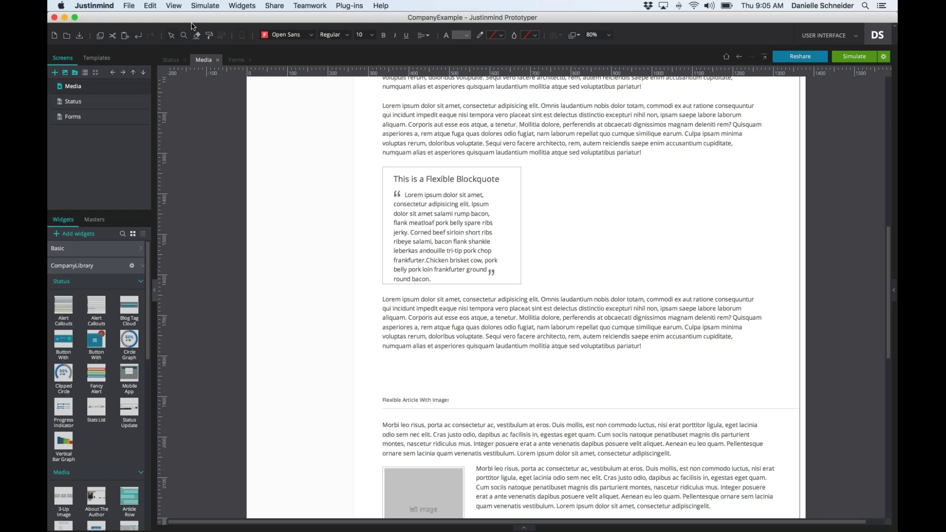
{"action": "left_click", "coordinate": [105, 98]}
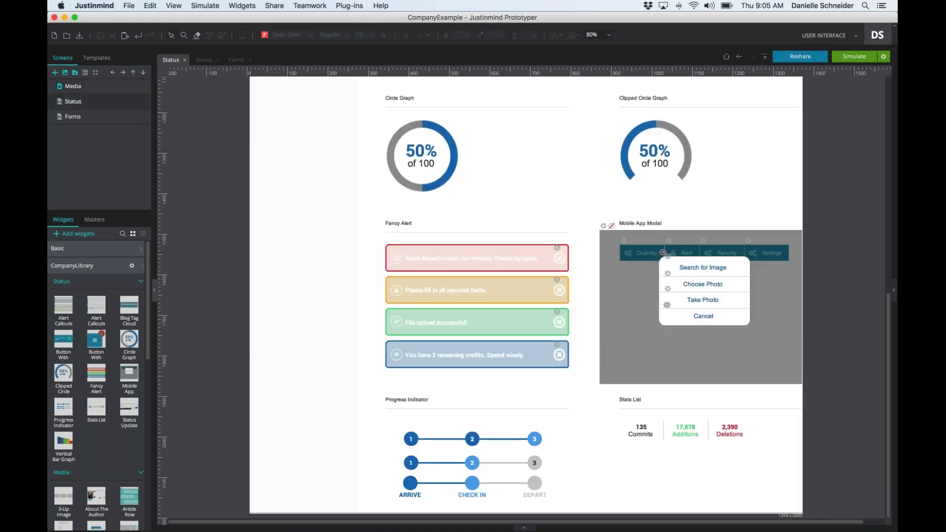
{"action": "scroll", "coordinate": [523, 296], "scroll_direction": "up", "scroll_amount": 20}
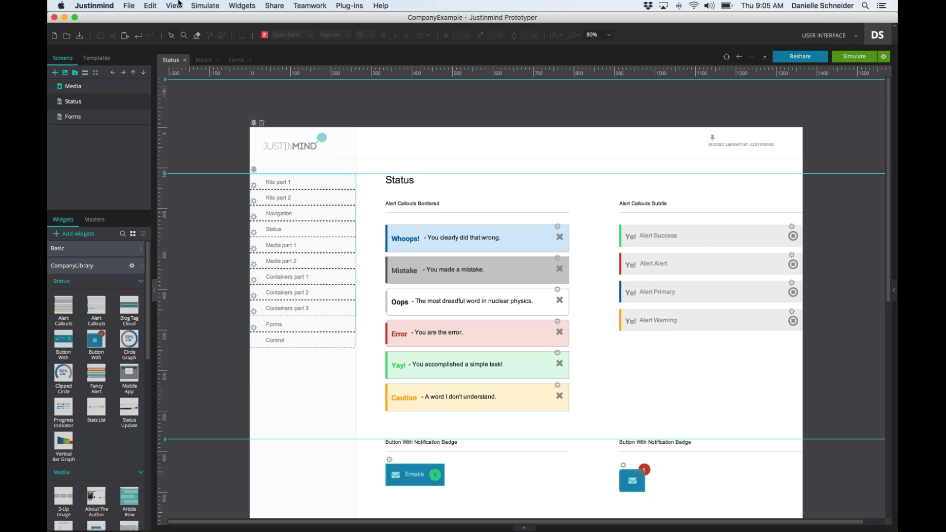
- Replace background colour #1779BA with purple #9900FF on the Status screen, then close the dialog
{"action": "left_click", "coordinate": [157, 5]}
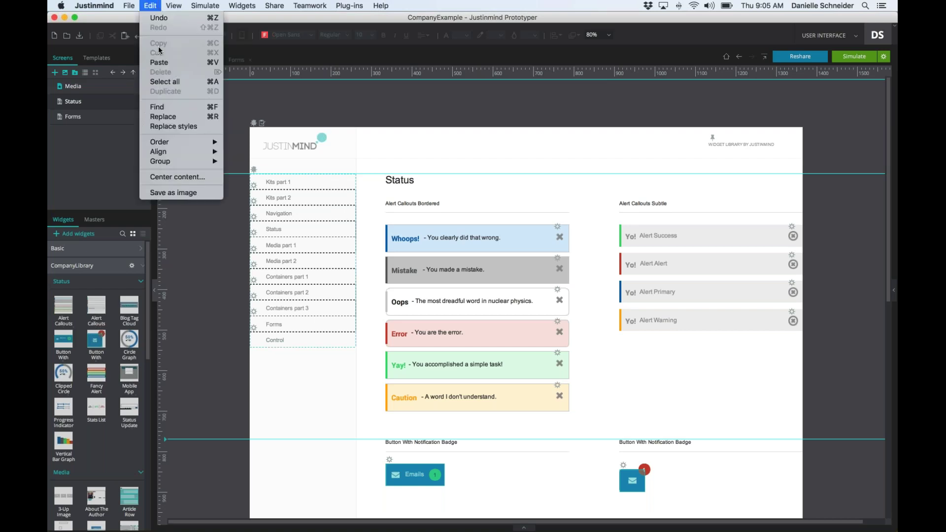
{"action": "left_click", "coordinate": [173, 127]}
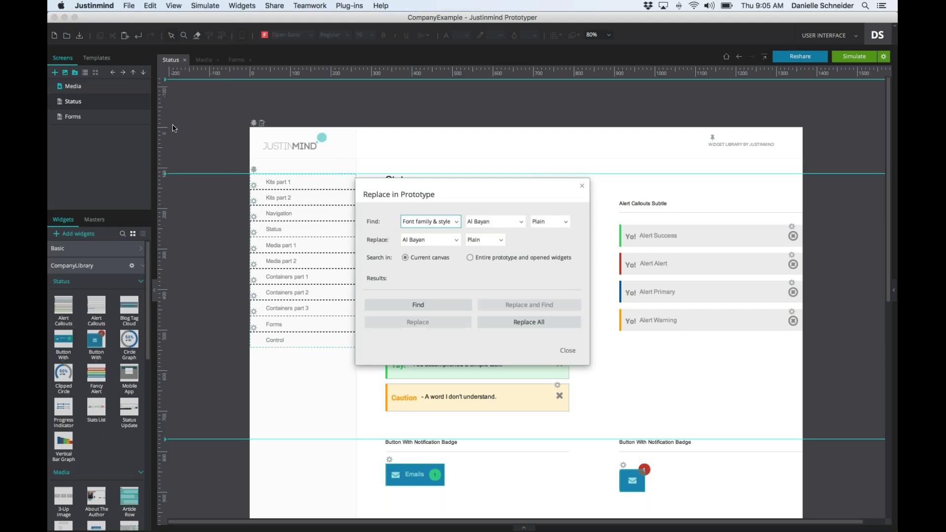
{"action": "left_click", "coordinate": [447, 221]}
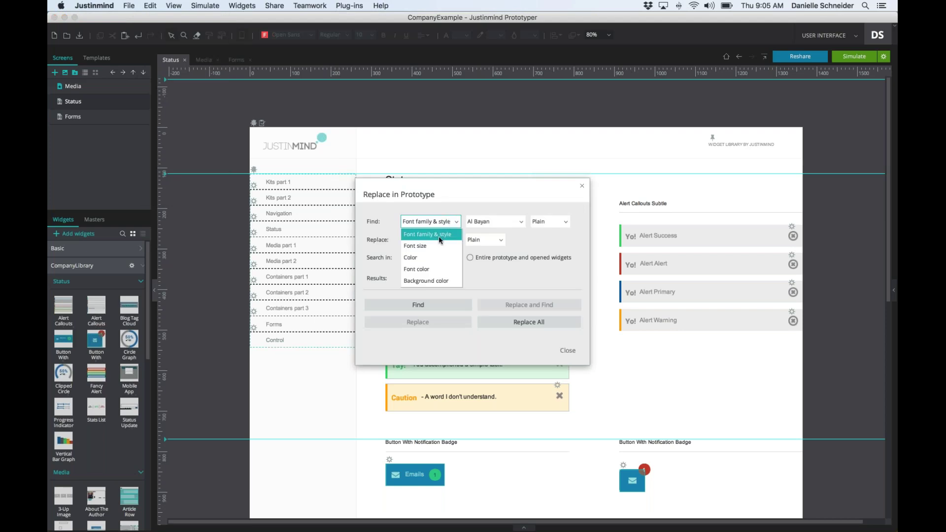
{"action": "left_click", "coordinate": [429, 284]}
{"action": "left_click", "coordinate": [476, 222]}
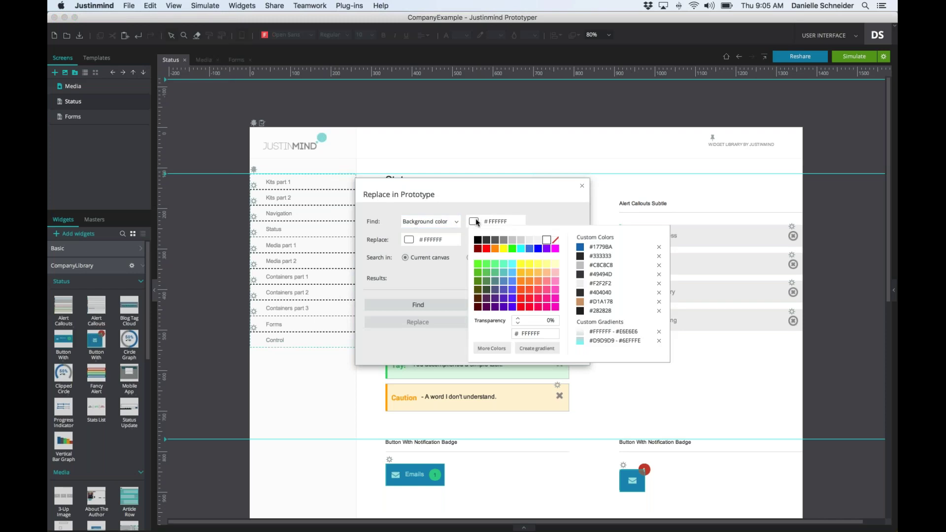
{"action": "left_click", "coordinate": [584, 246]}
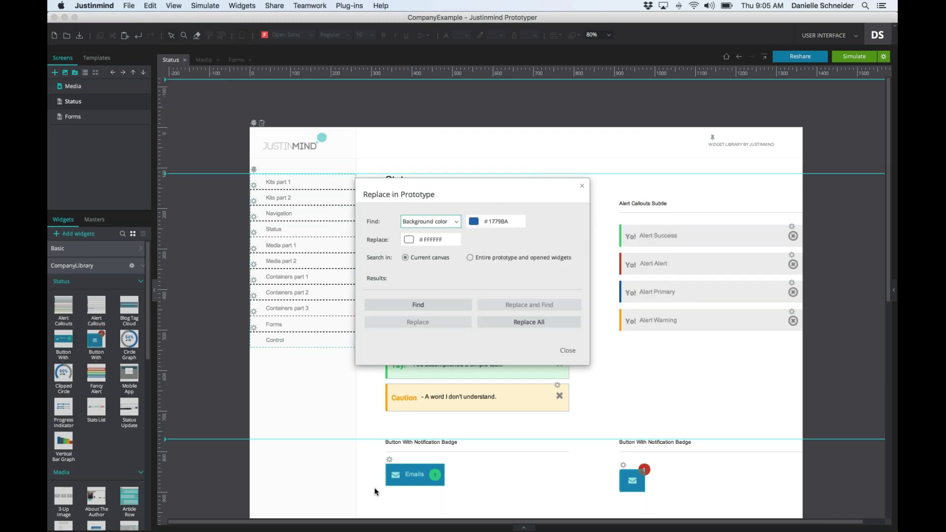
{"action": "left_click", "coordinate": [408, 240]}
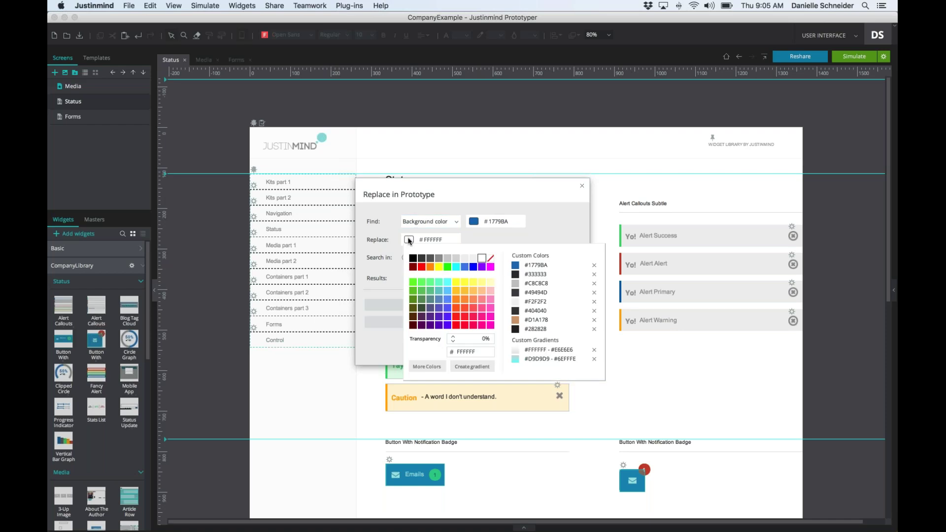
{"action": "left_click", "coordinate": [482, 267]}
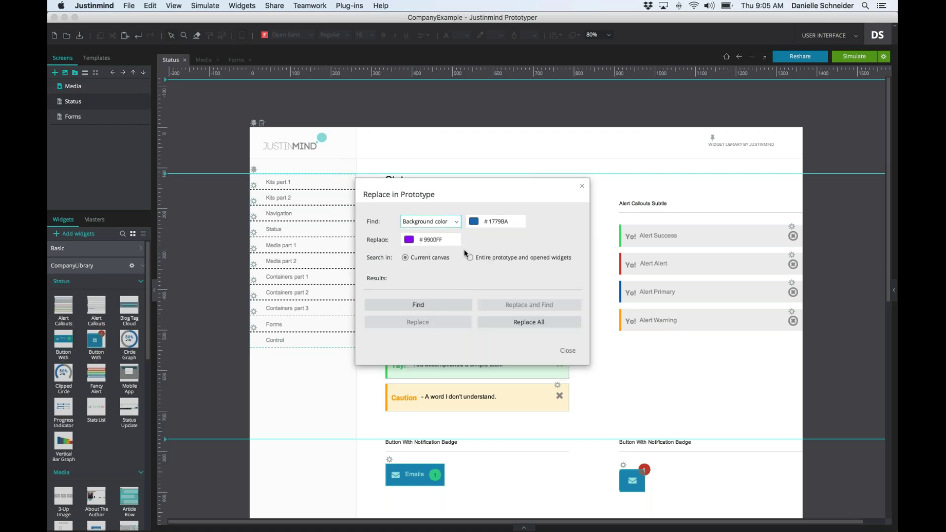
{"action": "left_click", "coordinate": [427, 303]}
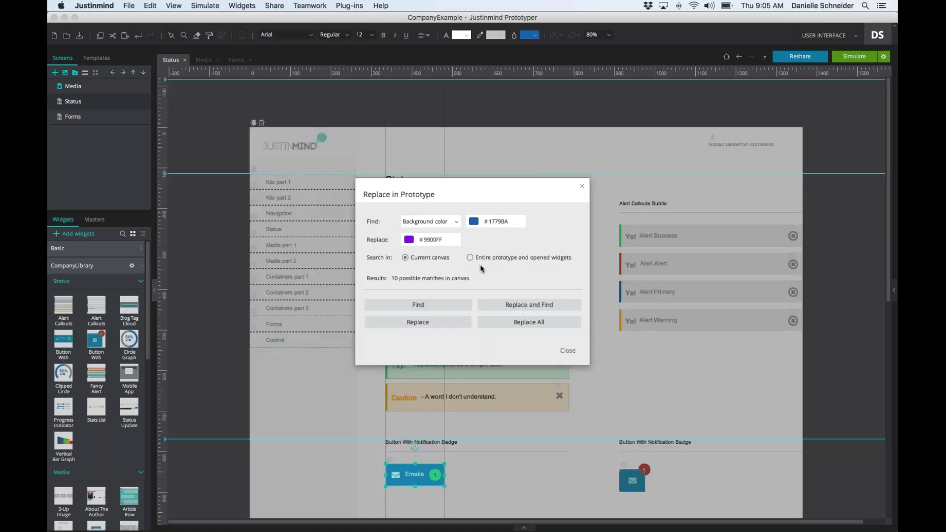
{"action": "left_click", "coordinate": [528, 323]}
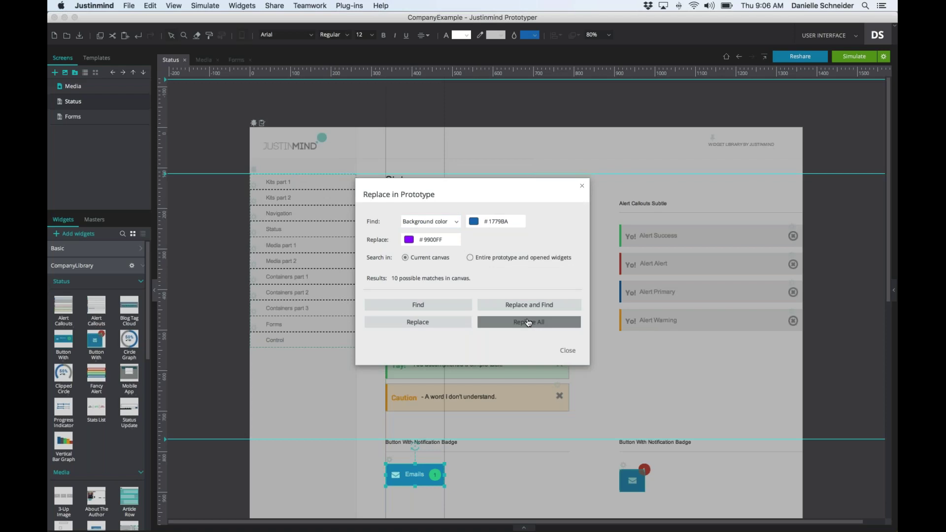
{"action": "left_click", "coordinate": [582, 188]}
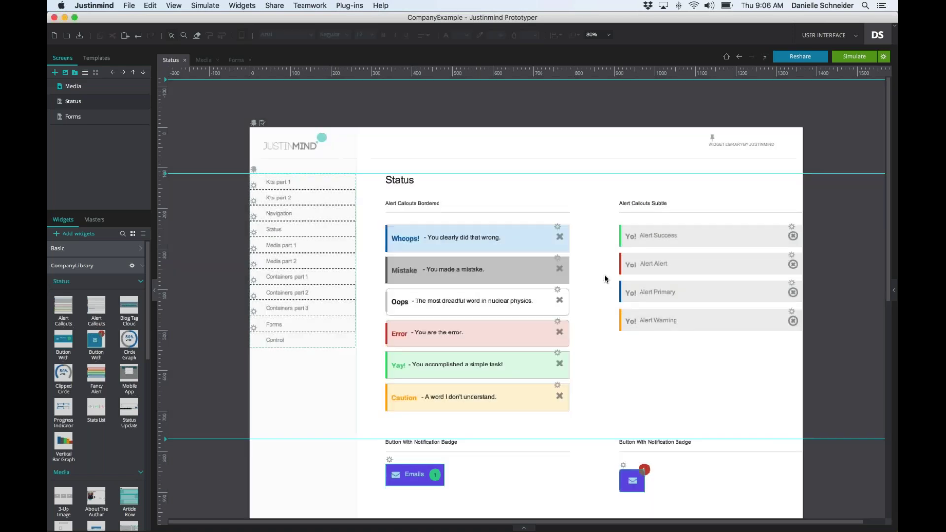
- Review the recoloured Status screen and open the CompanyLibrary gear menu in the Widgets panel
{"action": "scroll", "coordinate": [605, 279], "scroll_direction": "down", "scroll_amount": 10}
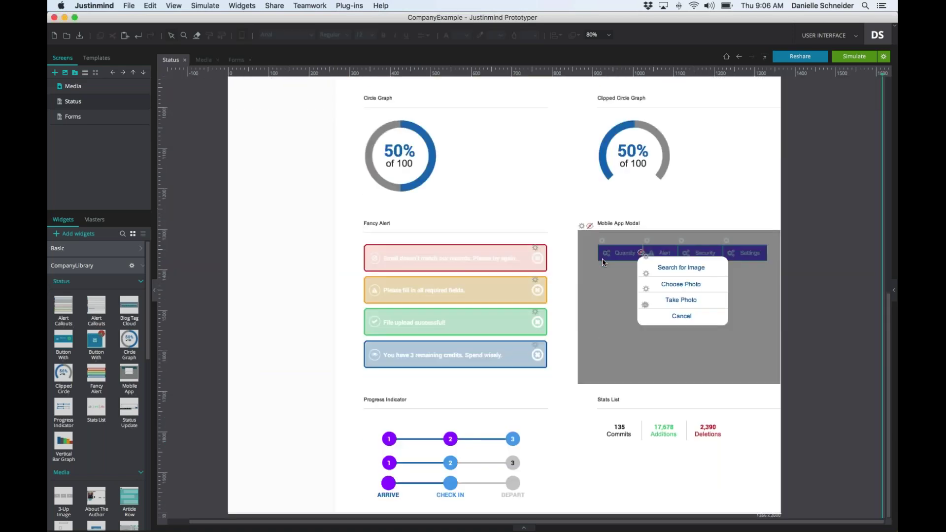
{"action": "scroll", "coordinate": [603, 262], "scroll_direction": "up", "scroll_amount": 5}
{"action": "scroll", "coordinate": [603, 262], "scroll_direction": "up", "scroll_amount": 1}
{"action": "scroll", "coordinate": [602, 263], "scroll_direction": "left", "scroll_amount": 1}
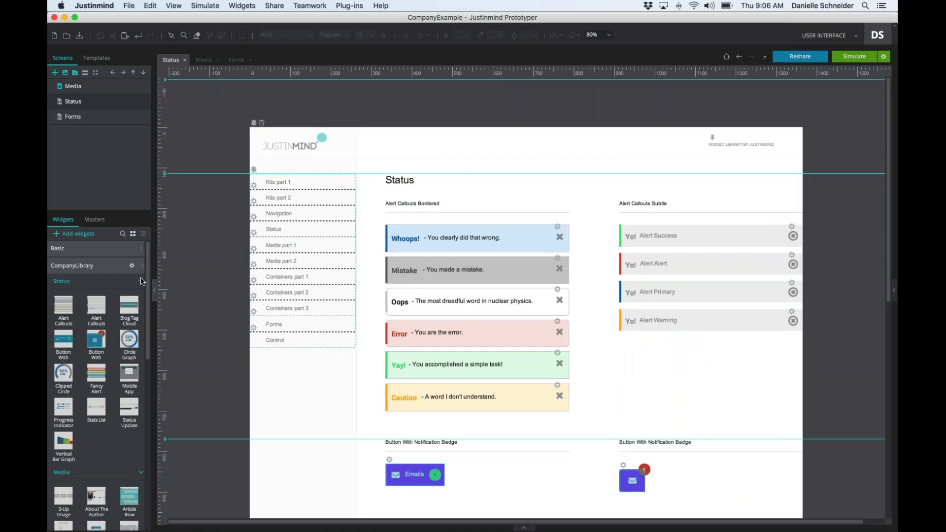
{"action": "left_click", "coordinate": [131, 266]}
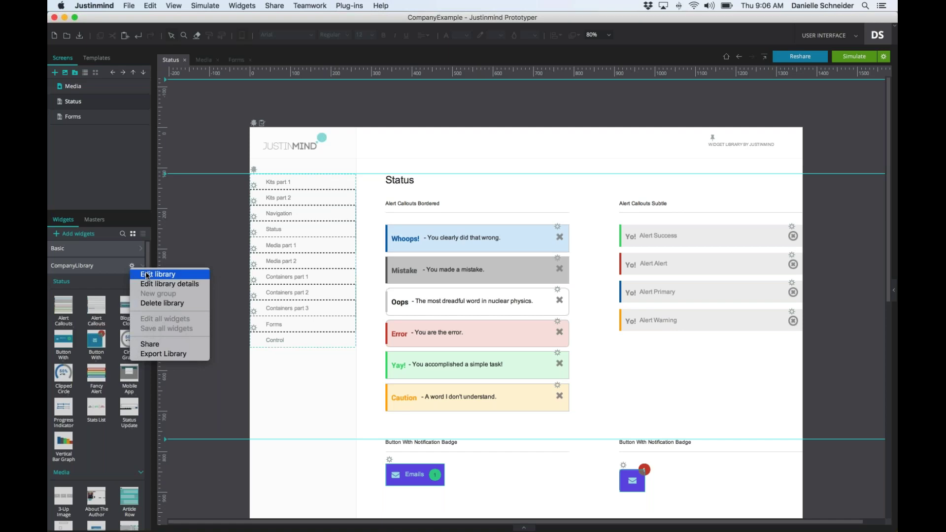
- Put CompanyLibrary into edit mode and open all its widgets for editing
{"action": "left_click", "coordinate": [195, 234]}
{"action": "left_click", "coordinate": [237, 6]}
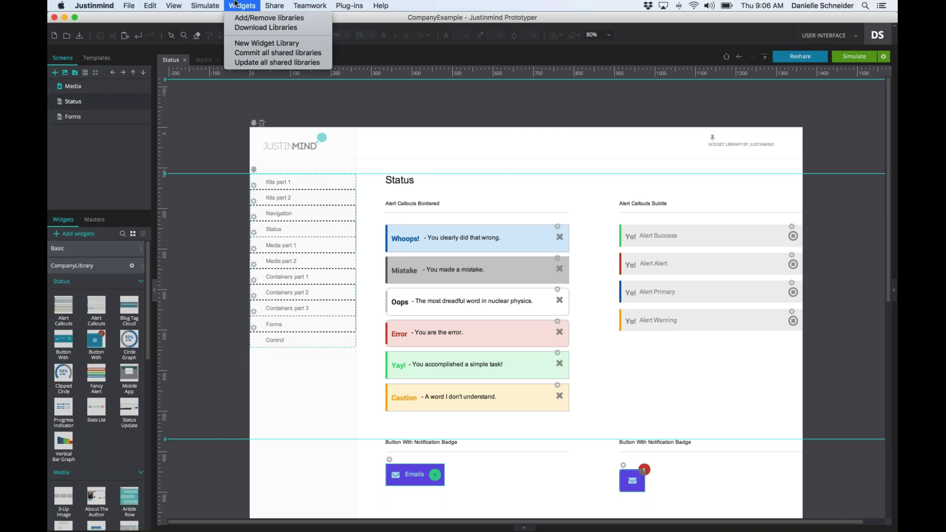
{"action": "left_click", "coordinate": [241, 18]}
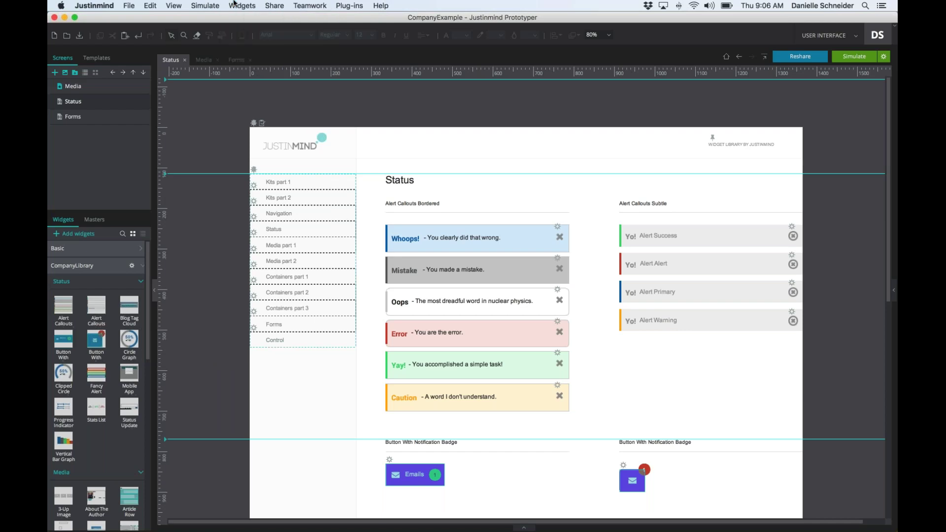
{"action": "left_click", "coordinate": [132, 265]}
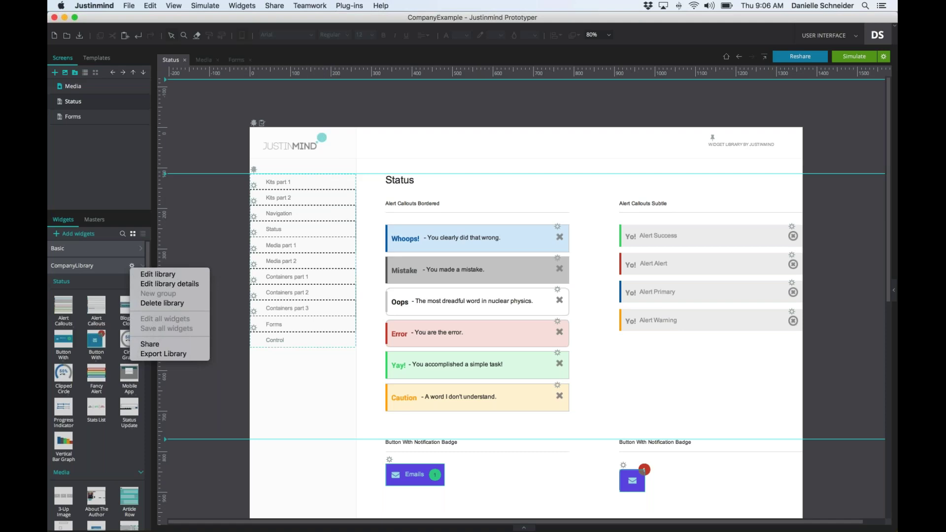
{"action": "left_click", "coordinate": [140, 274]}
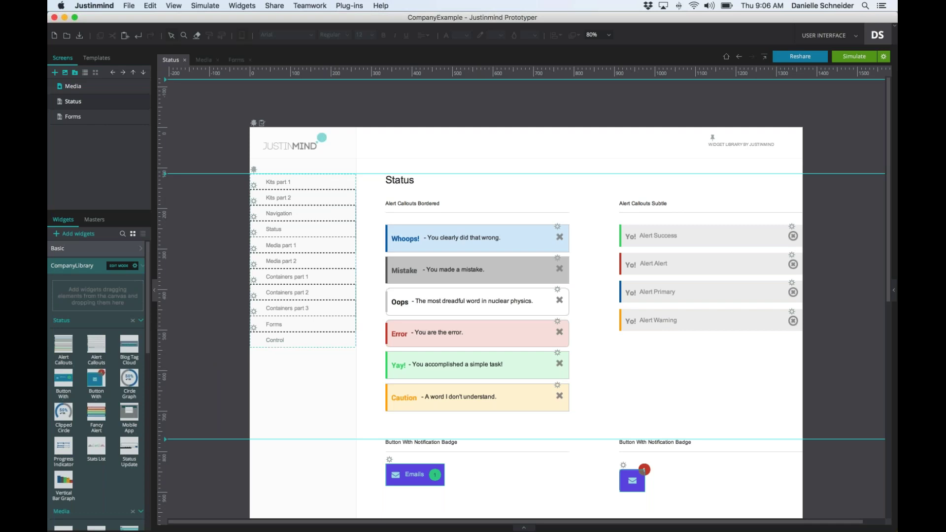
{"action": "left_click", "coordinate": [135, 265]}
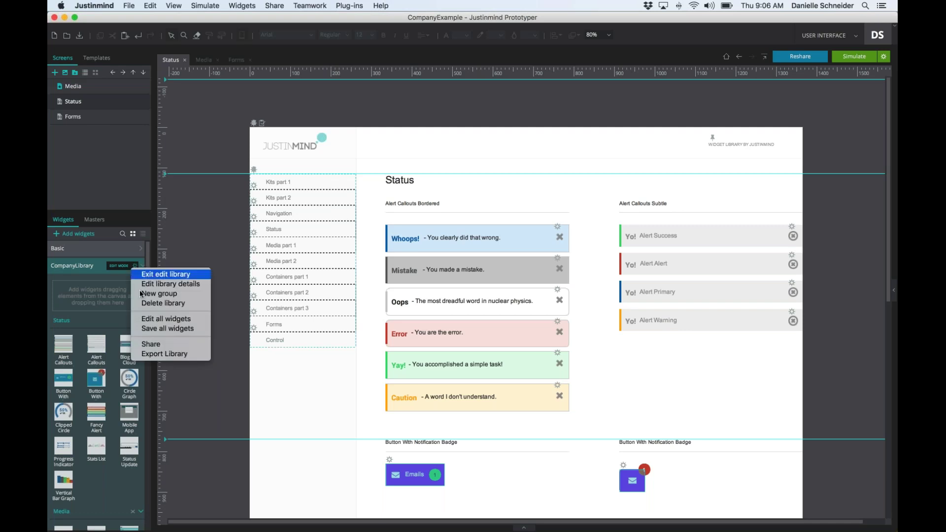
{"action": "left_click", "coordinate": [145, 319]}
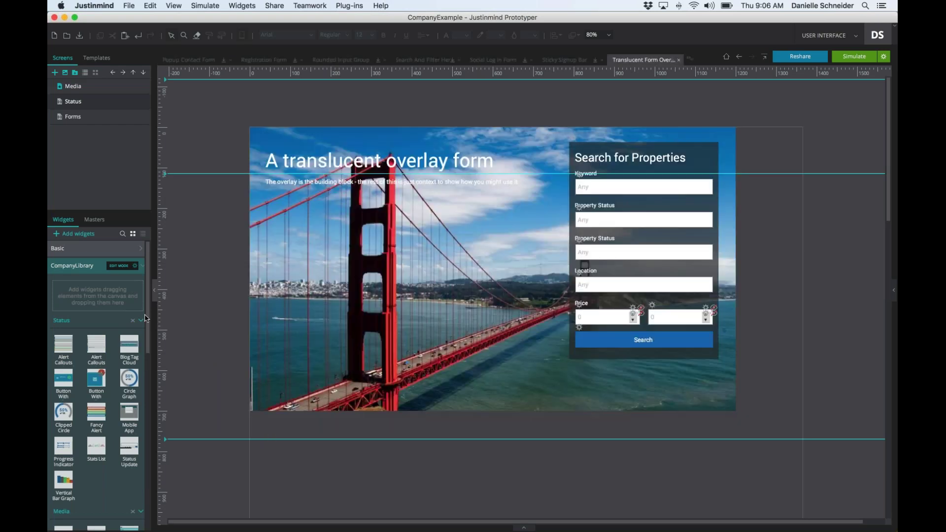
- Dismiss the open-tabs list and bring up the Replace in Prototype dialog
{"action": "left_click", "coordinate": [690, 58]}
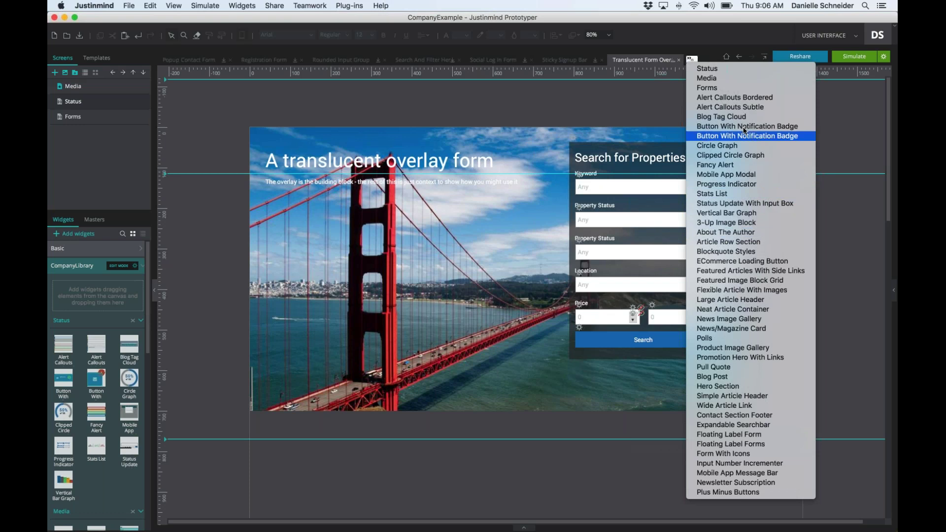
{"action": "left_click", "coordinate": [692, 58]}
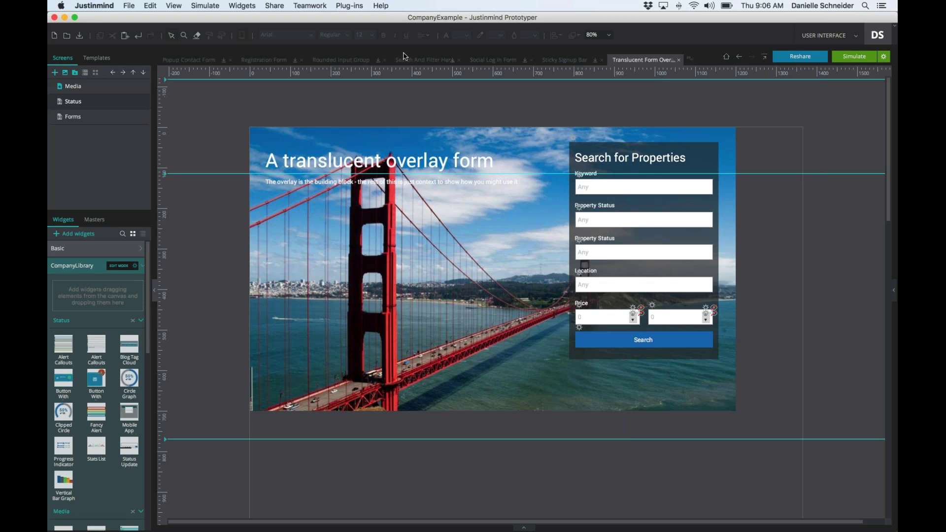
{"action": "left_click", "coordinate": [257, 5]}
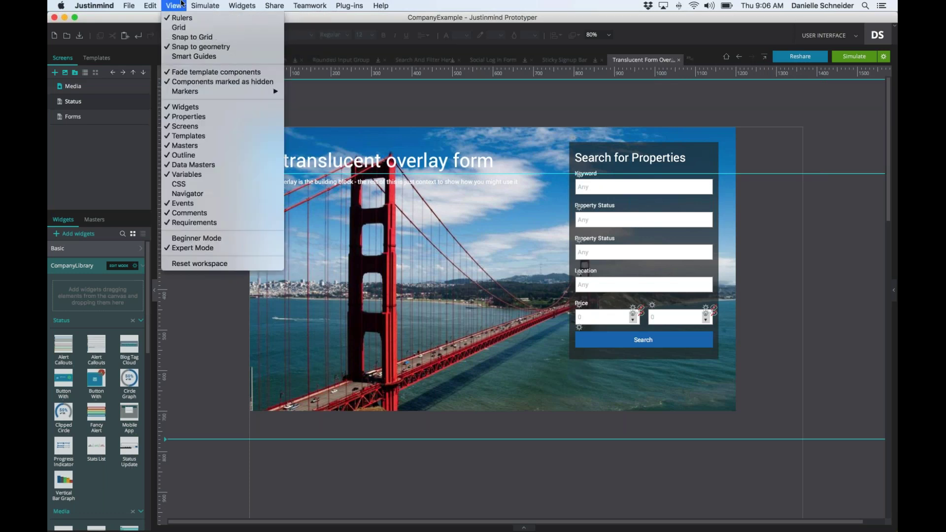
{"action": "mouse_move", "coordinate": [150, 4]}
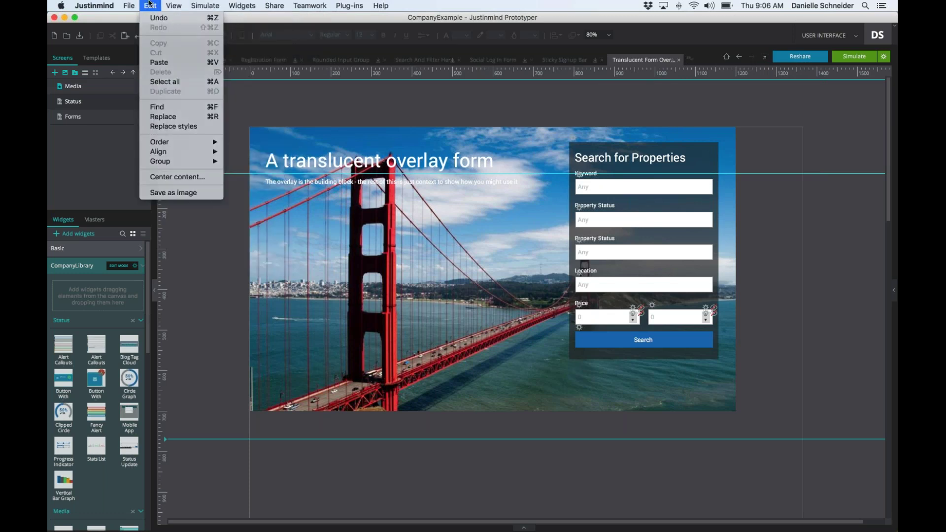
{"action": "left_click", "coordinate": [182, 127]}
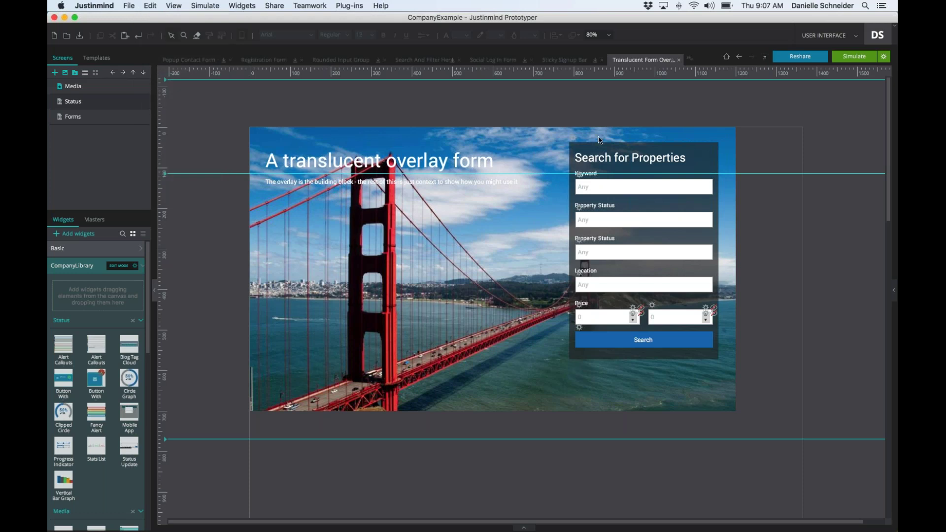
- Find every element with background colour #1779BA across the entire prototype
{"action": "left_click", "coordinate": [456, 222]}
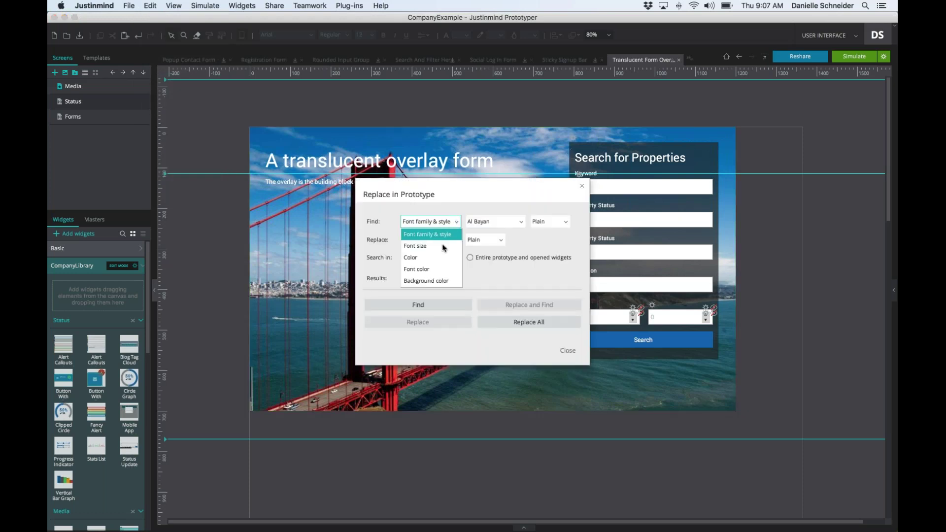
{"action": "left_click", "coordinate": [430, 279]}
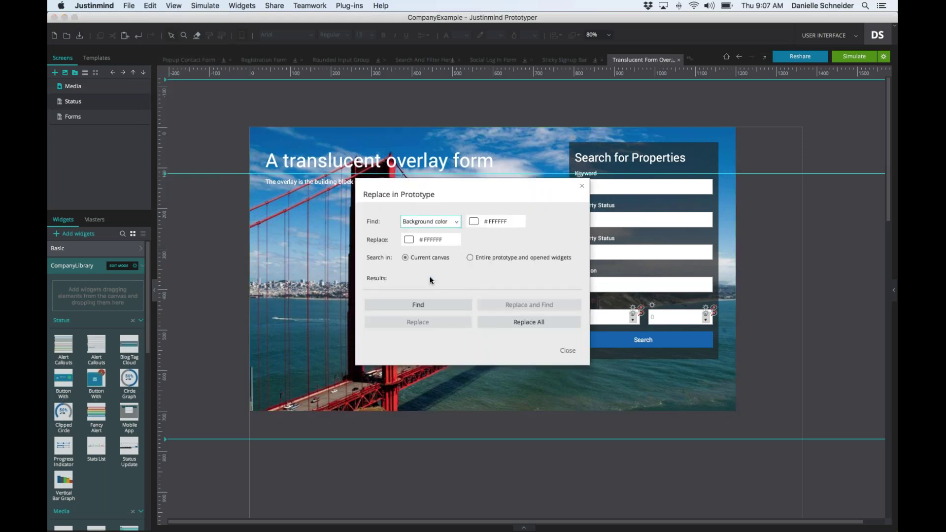
{"action": "left_click", "coordinate": [473, 222]}
{"action": "left_click", "coordinate": [601, 246]}
{"action": "left_click", "coordinate": [480, 269]}
{"action": "left_click", "coordinate": [394, 310]}
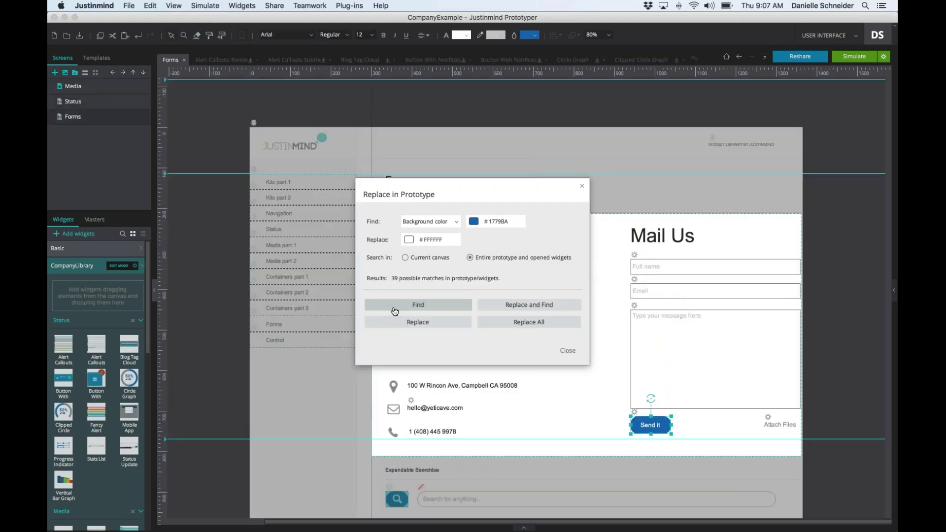
{"action": "scroll", "coordinate": [639, 273], "scroll_direction": "down", "scroll_amount": 15}
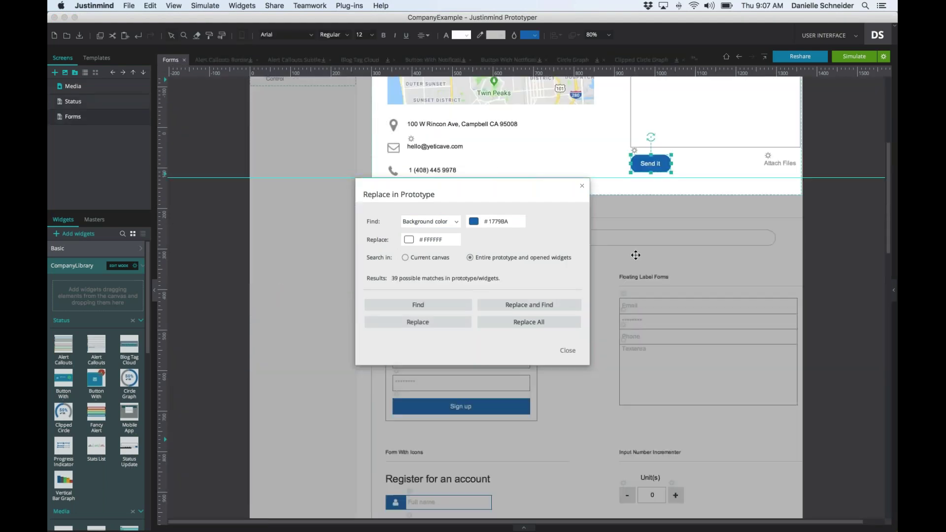
{"action": "scroll", "coordinate": [639, 273], "scroll_direction": "up", "scroll_amount": 20}
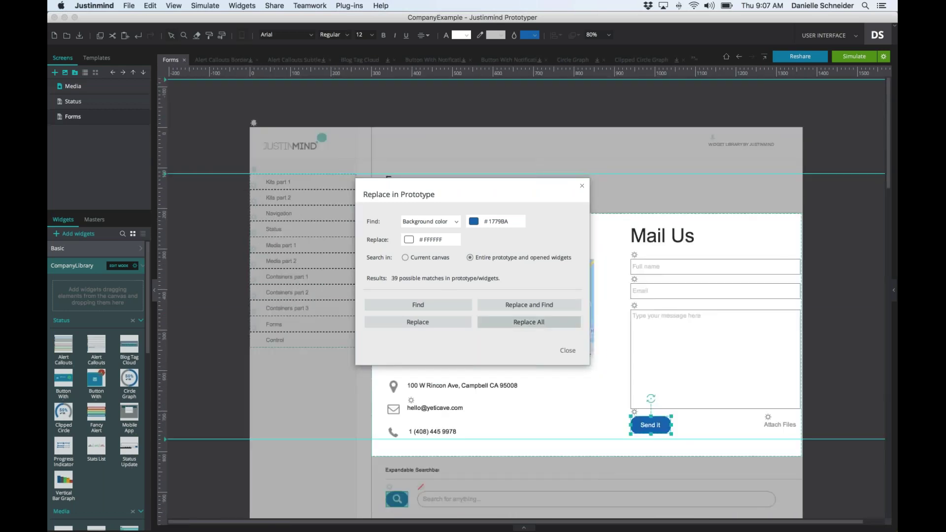
- Replace all those backgrounds with purple #9900FF and close the dialog
{"action": "left_click", "coordinate": [409, 239]}
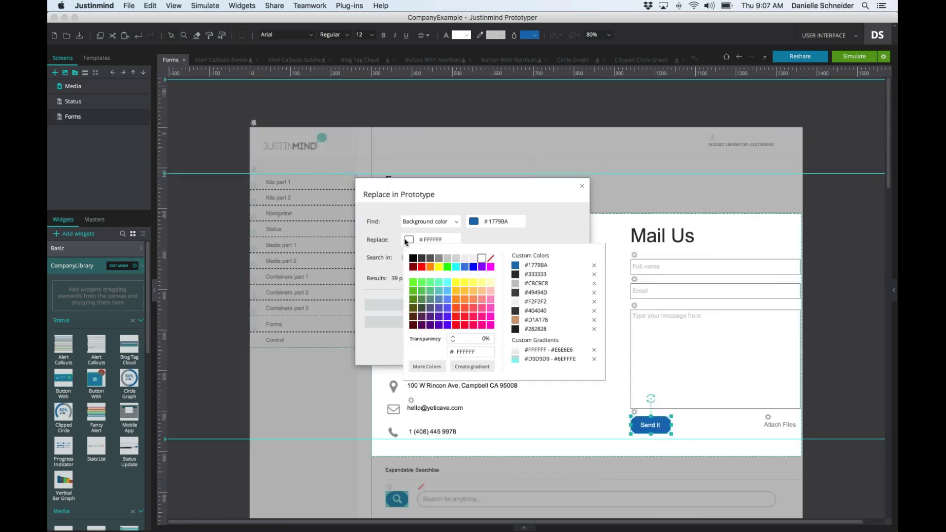
{"action": "left_click", "coordinate": [483, 271]}
{"action": "left_click", "coordinate": [528, 322]}
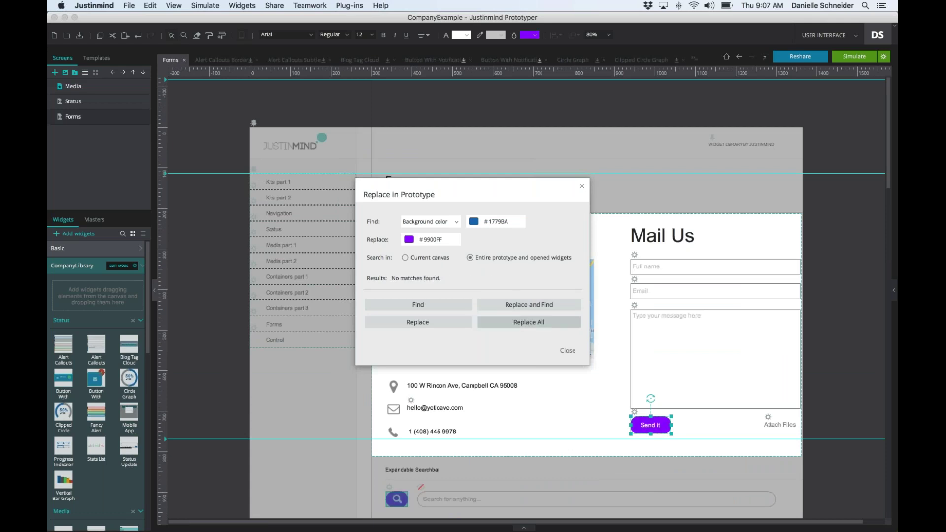
{"action": "left_click", "coordinate": [581, 186]}
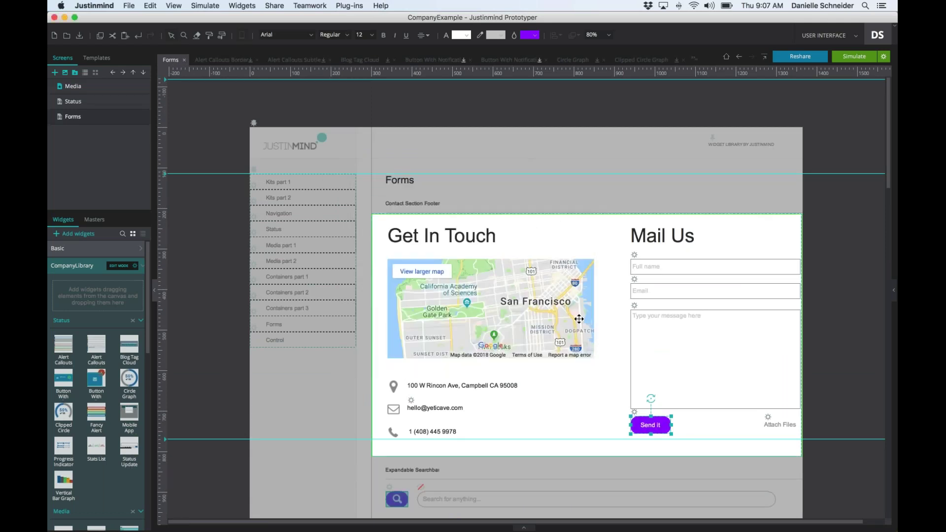
{"action": "scroll", "coordinate": [579, 320], "scroll_direction": "down", "scroll_amount": 10}
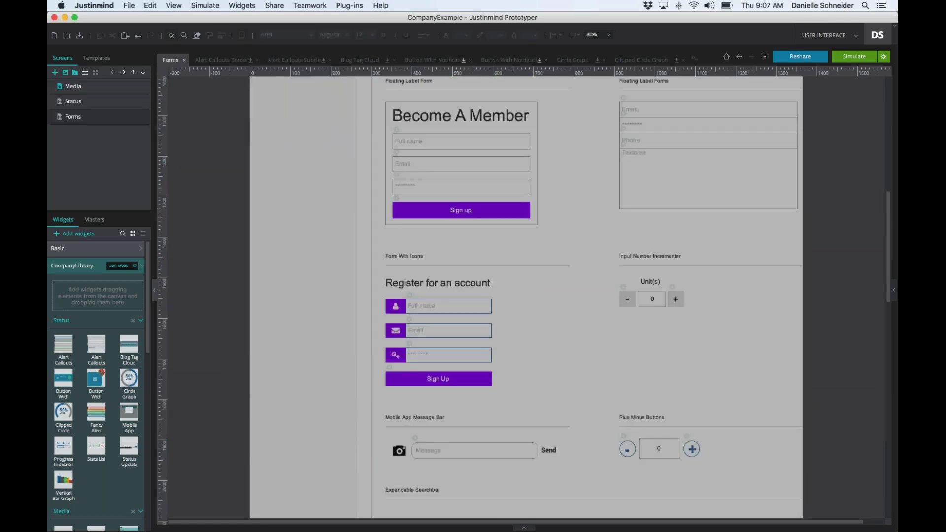
{"action": "scroll", "coordinate": [526, 297], "scroll_direction": "up", "scroll_amount": 10}
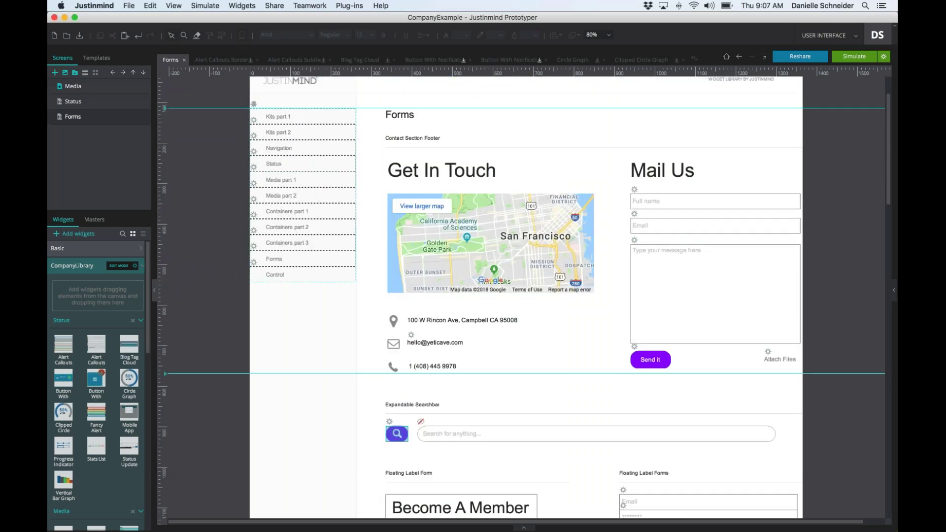
- Undo the purple #9900FF recolouring and check the Send it and Sign up buttons are blue
{"action": "scroll", "coordinate": [380, 144], "scroll_direction": "up", "scroll_amount": 3}
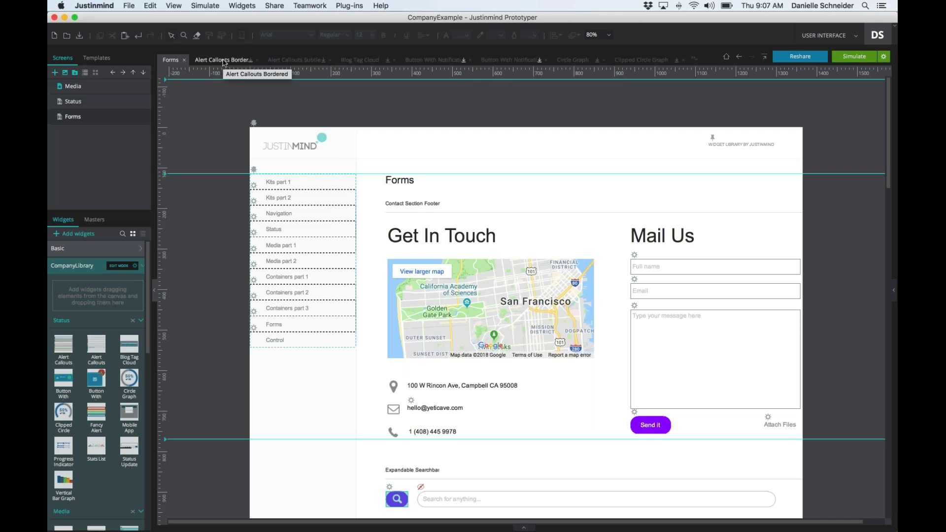
{"action": "key", "text": "super+z"}
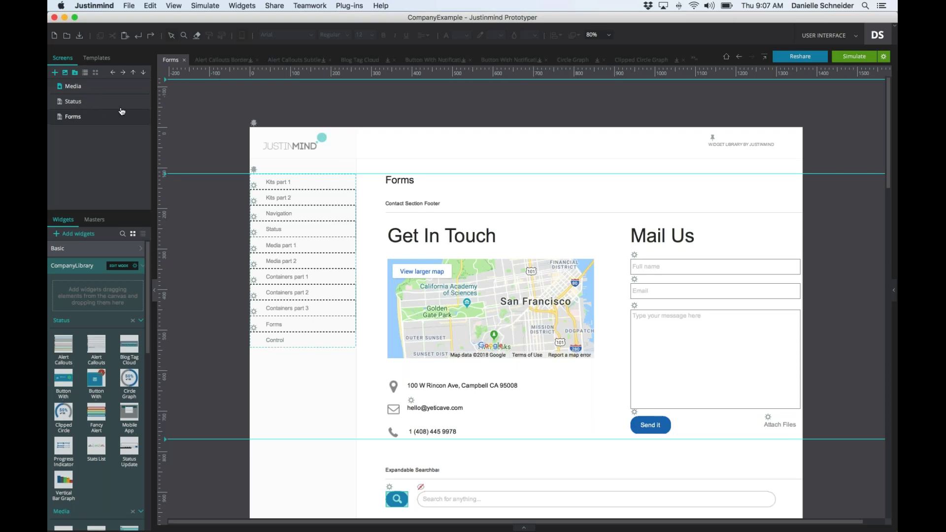
{"action": "scroll", "coordinate": [529, 188], "scroll_direction": "down", "scroll_amount": 15}
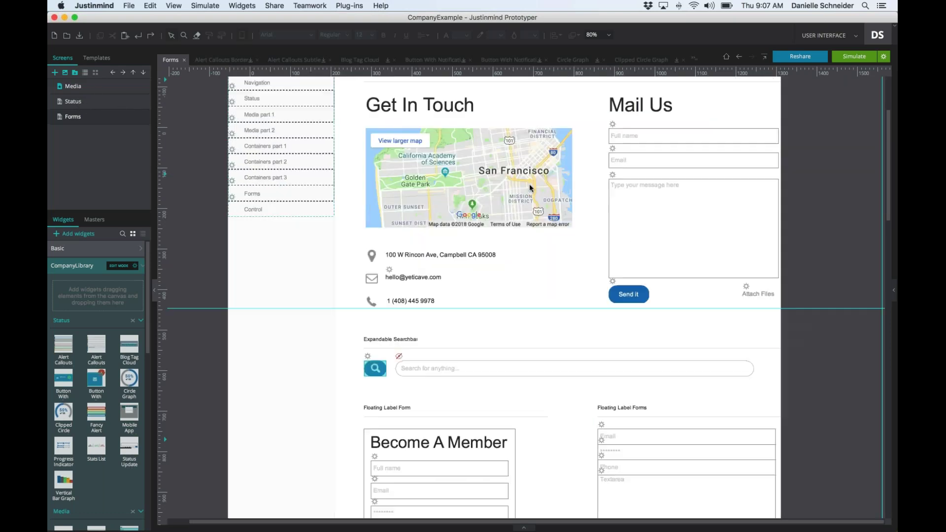
{"action": "scroll", "coordinate": [530, 189], "scroll_direction": "down", "scroll_amount": 8}
{"action": "scroll", "coordinate": [530, 188], "scroll_direction": "up", "scroll_amount": 12}
{"action": "scroll", "coordinate": [530, 188], "scroll_direction": "up", "scroll_amount": 8}
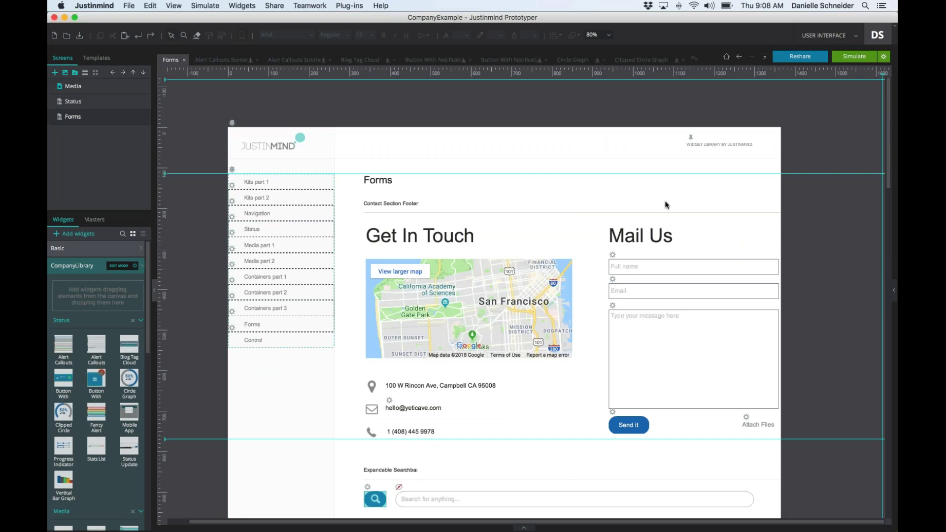
{"action": "scroll", "coordinate": [629, 149], "scroll_direction": "down", "scroll_amount": 2}
{"action": "scroll", "coordinate": [630, 150], "scroll_direction": "down", "scroll_amount": 10}
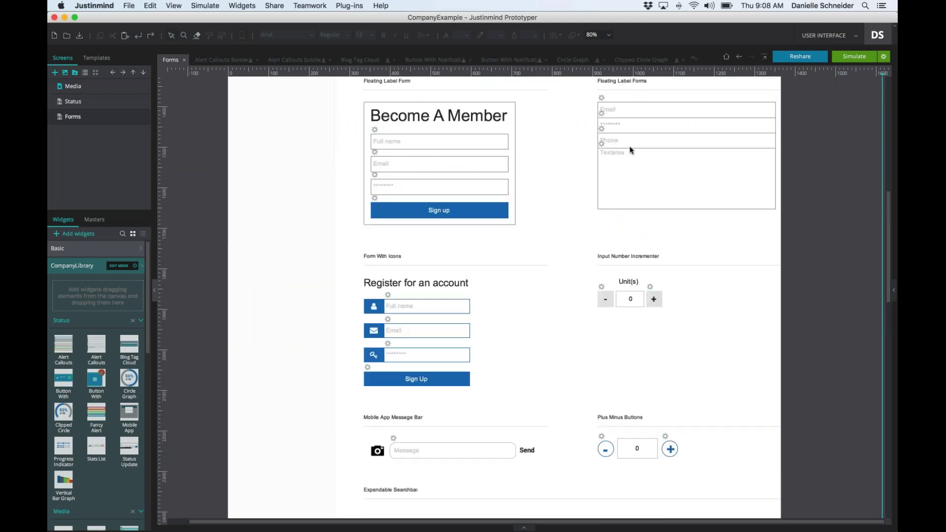
{"action": "scroll", "coordinate": [630, 150], "scroll_direction": "up", "scroll_amount": 15}
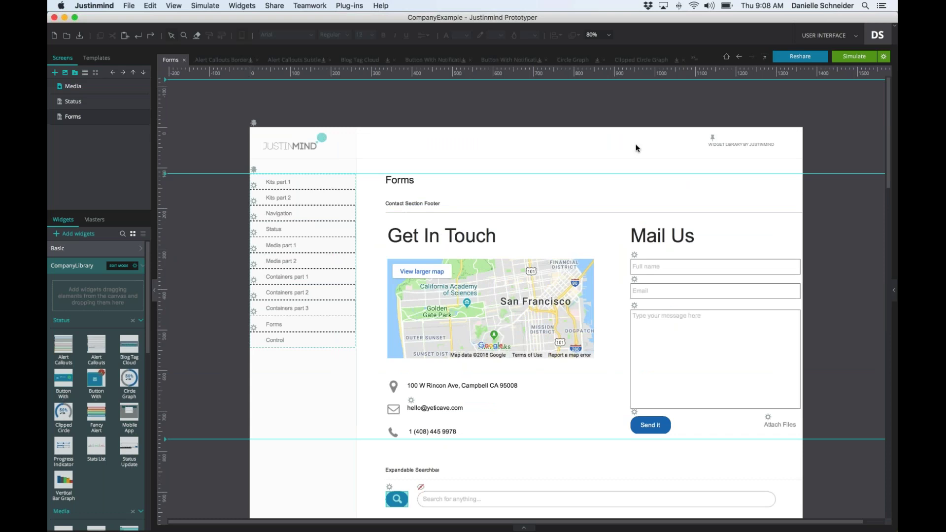
{"action": "scroll", "coordinate": [614, 135], "scroll_direction": "down", "scroll_amount": 10}
{"action": "scroll", "coordinate": [615, 134], "scroll_direction": "down", "scroll_amount": 3}
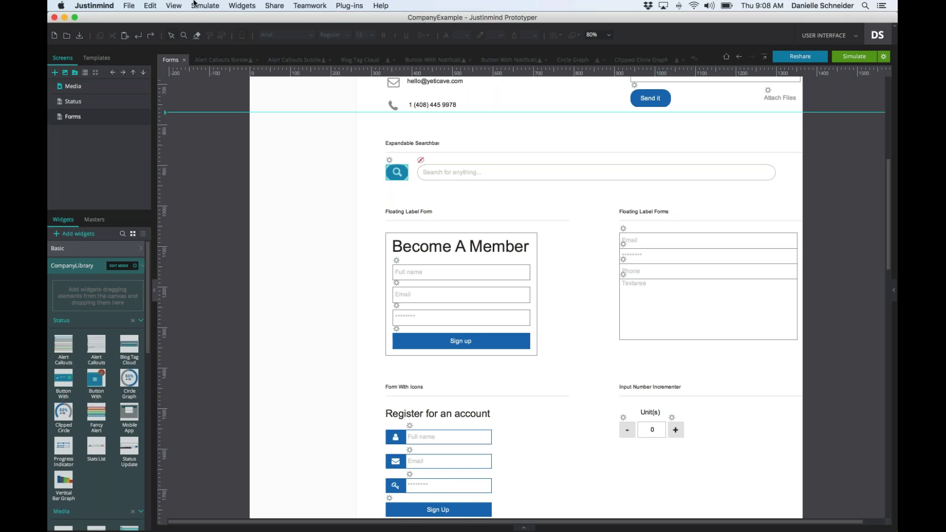
- Open Replace styles and search the entire prototype for Arial Regular text
{"action": "left_click", "coordinate": [156, 5]}
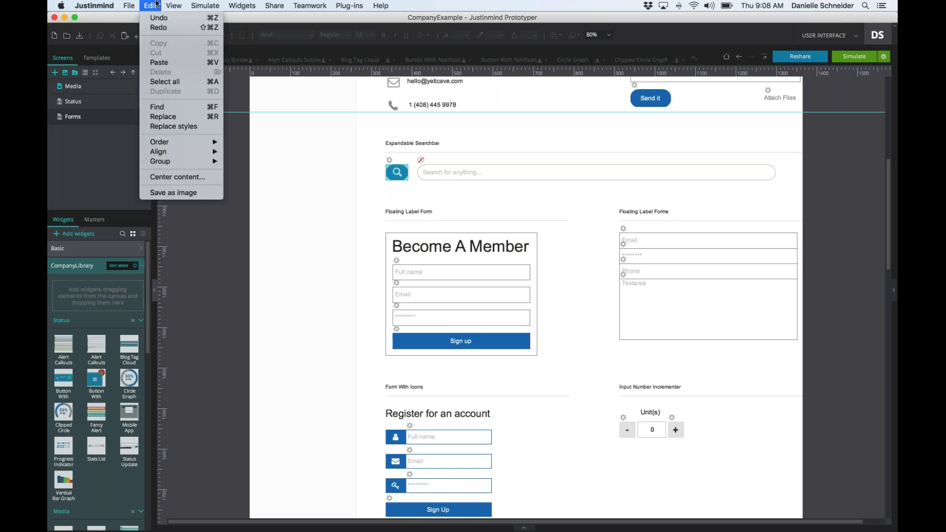
{"action": "left_click", "coordinate": [162, 127]}
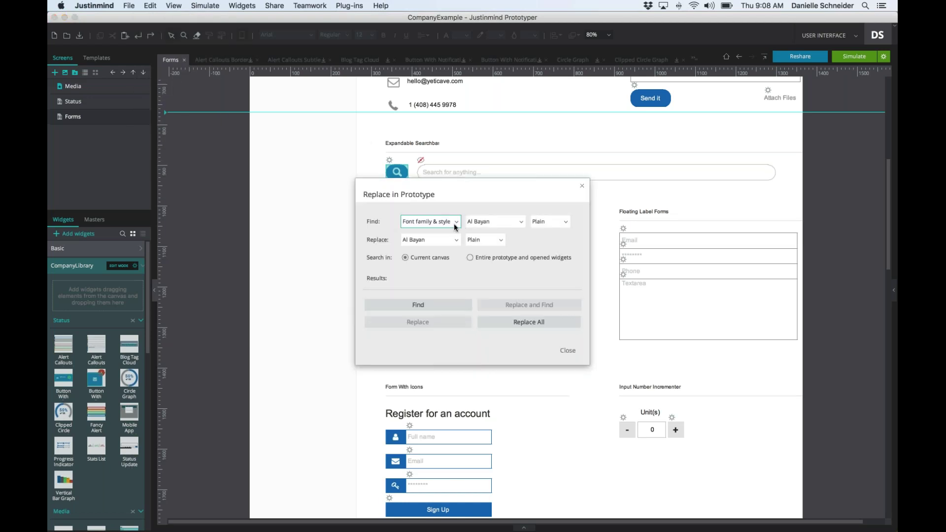
{"action": "left_click", "coordinate": [511, 222]}
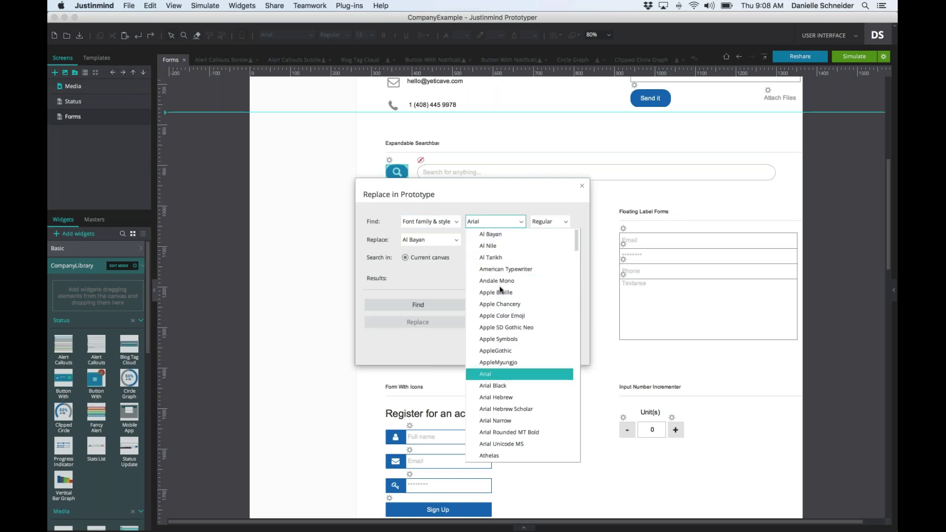
{"action": "left_click", "coordinate": [496, 375]}
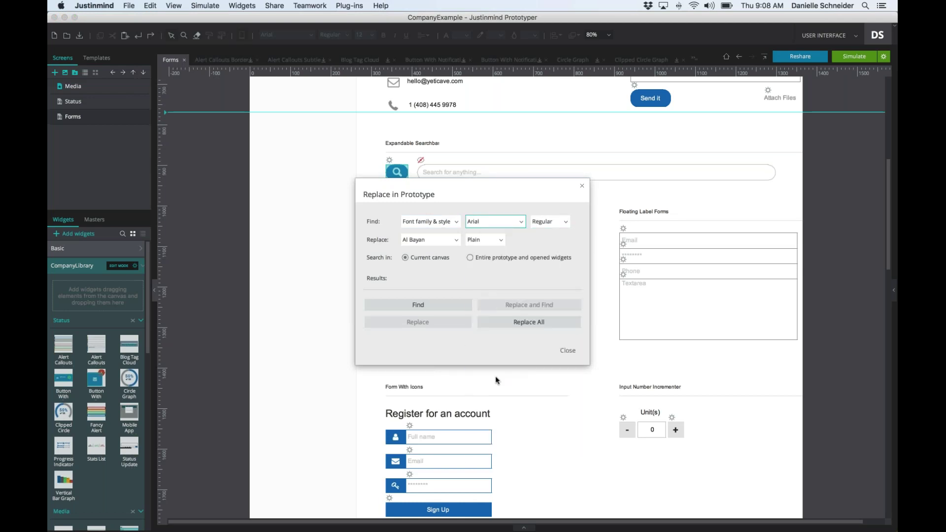
{"action": "left_click", "coordinate": [470, 258]}
{"action": "left_click", "coordinate": [433, 306]}
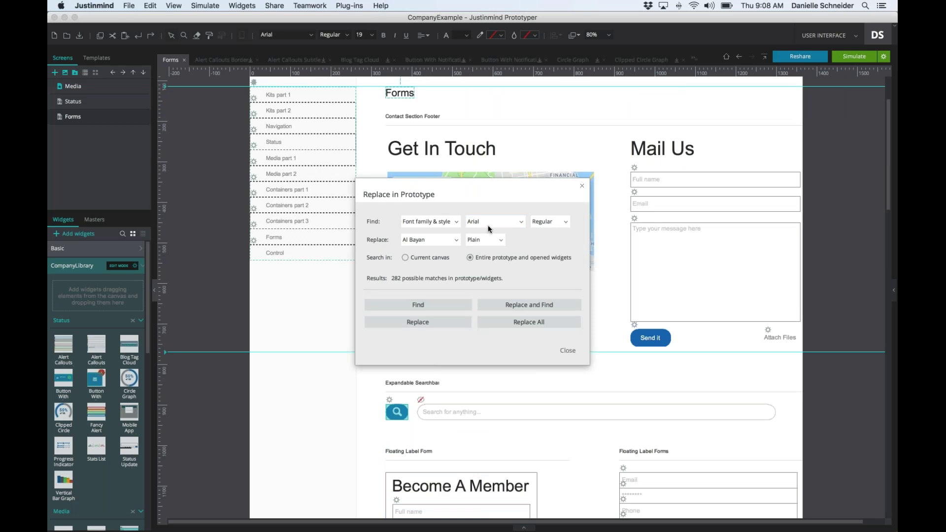
- Replace all Arial Regular text with Roboto Light and close the dialog
{"action": "left_click", "coordinate": [452, 243]}
{"action": "type", "text": "ro"}
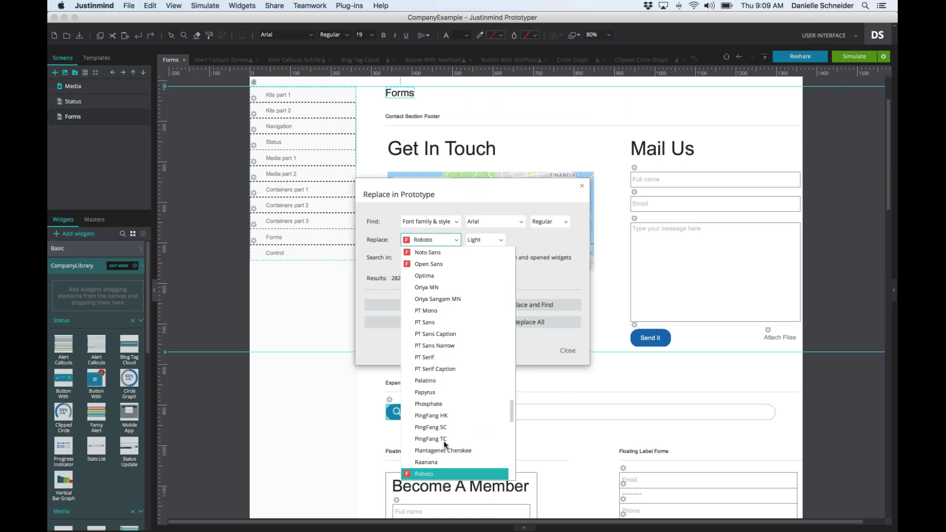
{"action": "left_click", "coordinate": [443, 473]}
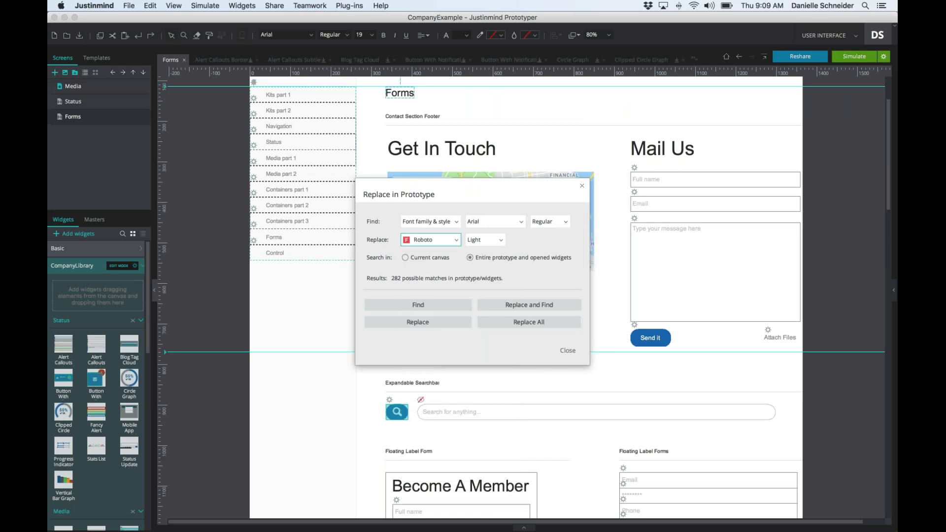
{"action": "left_click", "coordinate": [498, 239]}
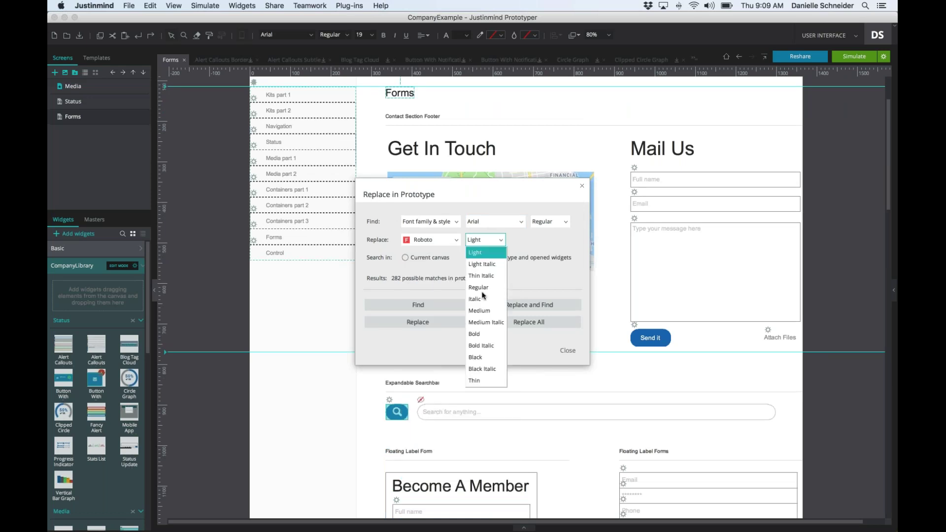
{"action": "left_click", "coordinate": [488, 253]}
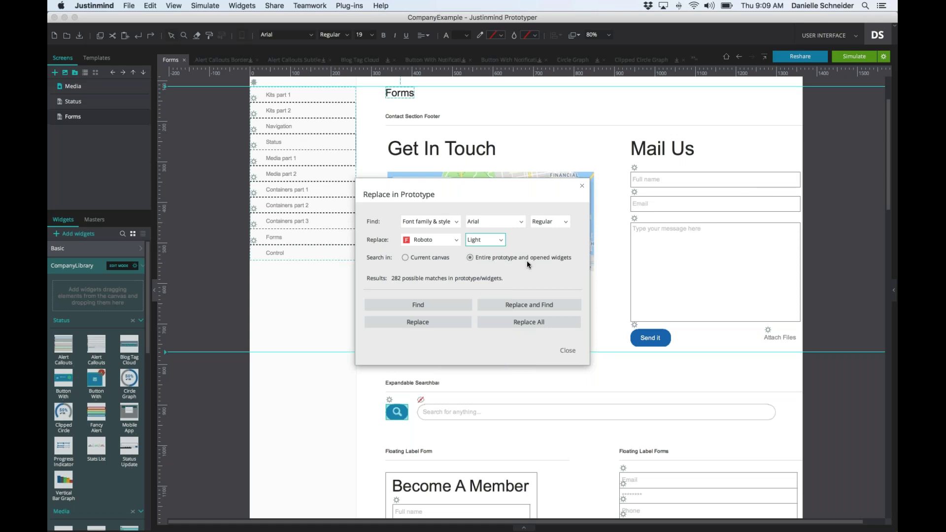
{"action": "left_click", "coordinate": [509, 323]}
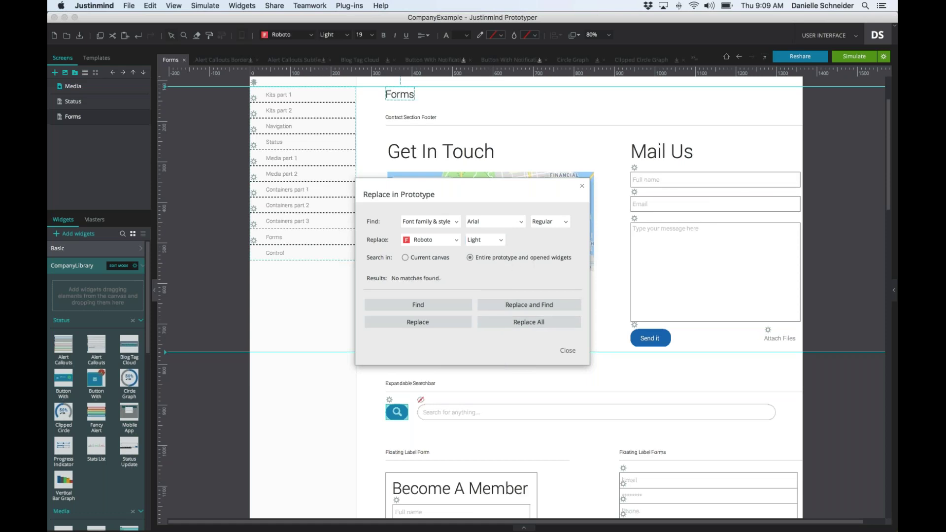
{"action": "left_click", "coordinate": [565, 352]}
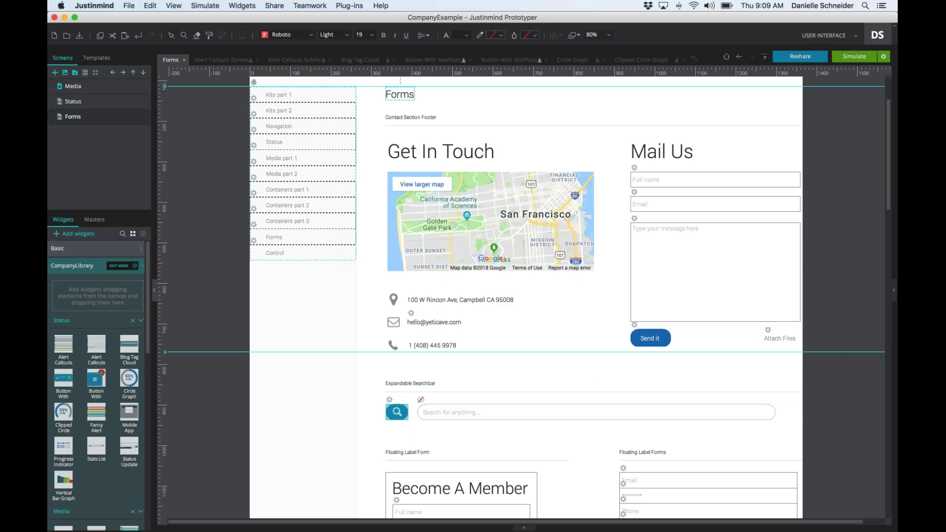
{"action": "scroll", "coordinate": [565, 351], "scroll_direction": "down", "scroll_amount": 10}
{"action": "scroll", "coordinate": [565, 351], "scroll_direction": "down", "scroll_amount": 3}
{"action": "scroll", "coordinate": [565, 351], "scroll_direction": "up", "scroll_amount": 8}
{"action": "left_click", "coordinate": [199, 6]}
- Open Replace styles and switch the search property to font size
{"action": "mouse_move", "coordinate": [150, 5]}
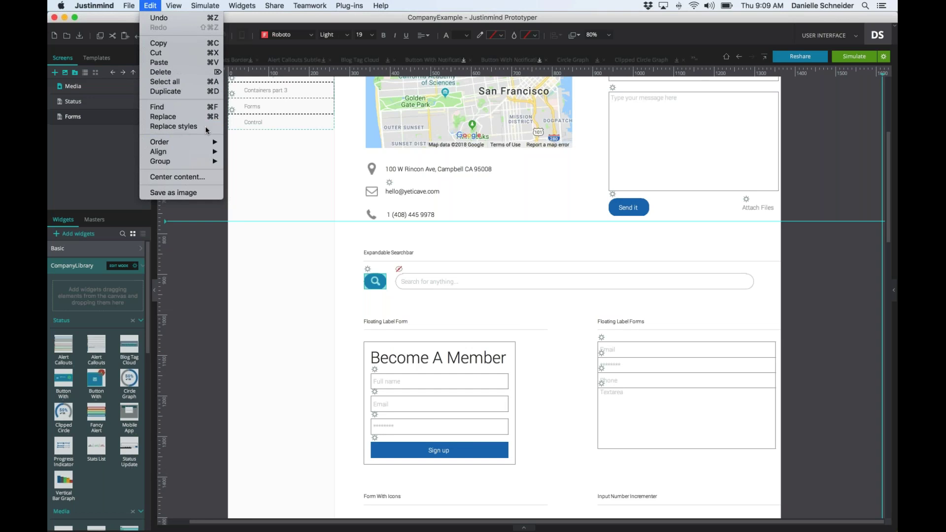
{"action": "left_click", "coordinate": [207, 129]}
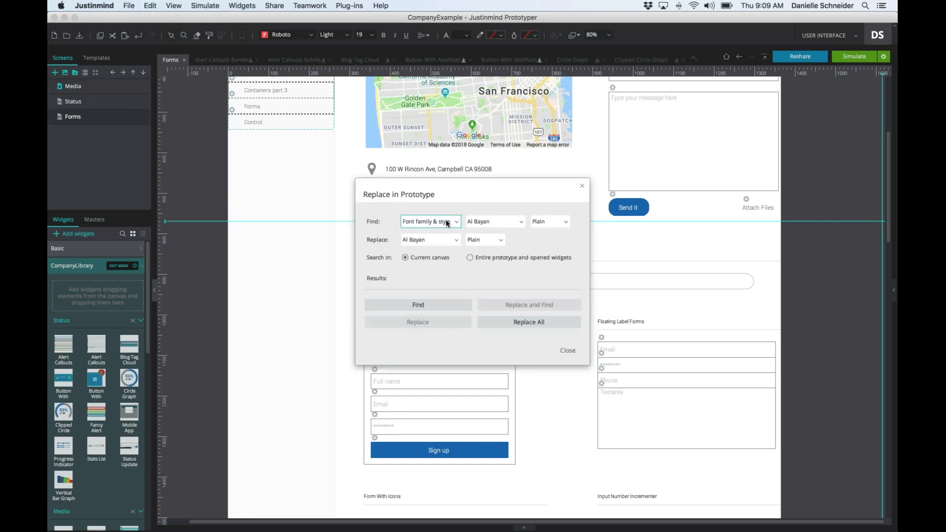
{"action": "left_click", "coordinate": [446, 221]}
{"action": "left_click", "coordinate": [438, 242]}
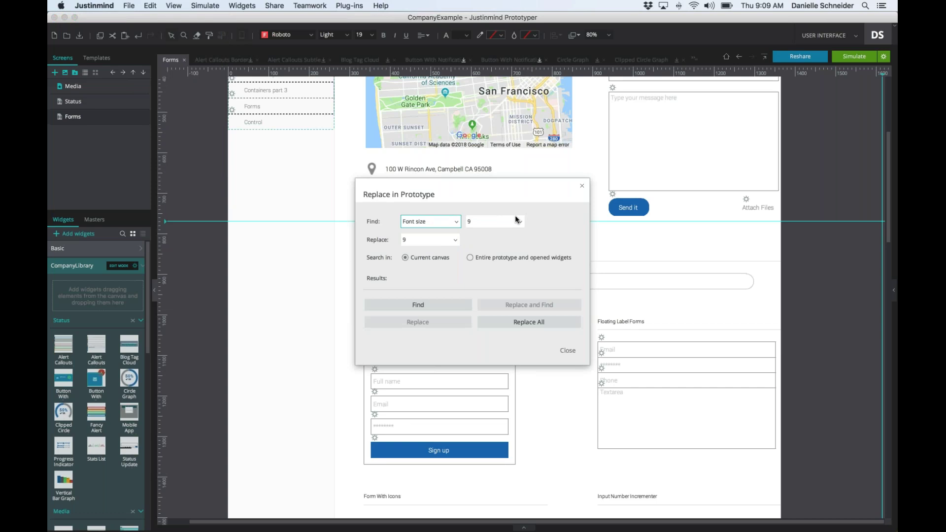
{"action": "left_click", "coordinate": [520, 223]}
{"action": "scroll", "coordinate": [515, 240], "scroll_direction": "down", "scroll_amount": 3}
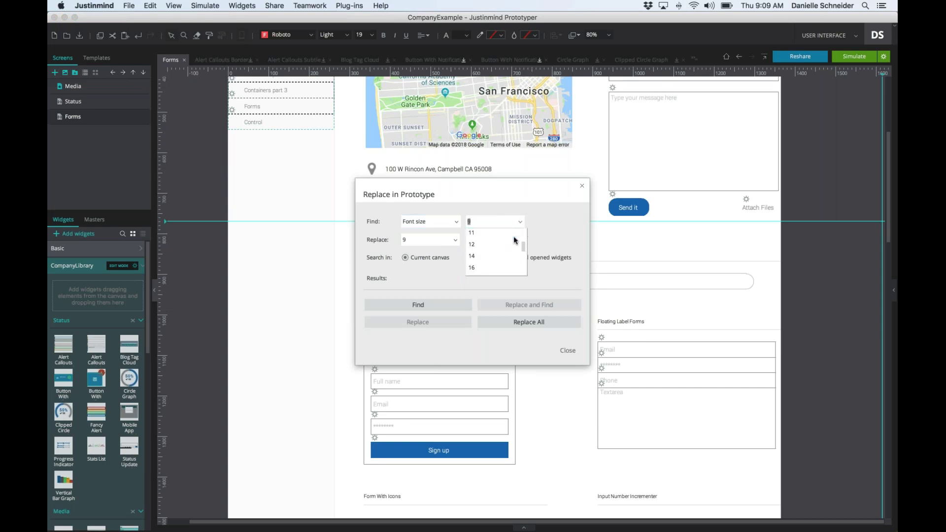
{"action": "left_click", "coordinate": [552, 220]}
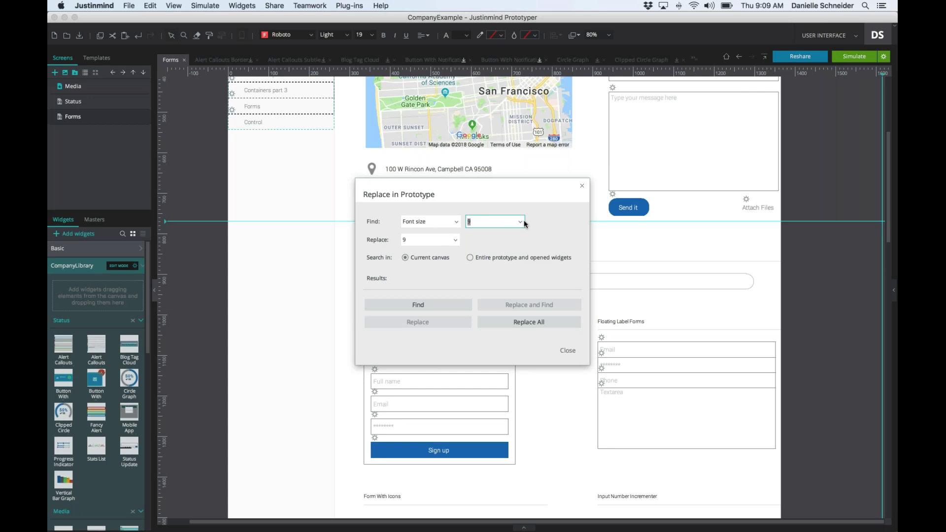
- Search the entire prototype for text sized 12
{"action": "left_click", "coordinate": [520, 222]}
{"action": "scroll", "coordinate": [512, 251], "scroll_direction": "down", "scroll_amount": 3}
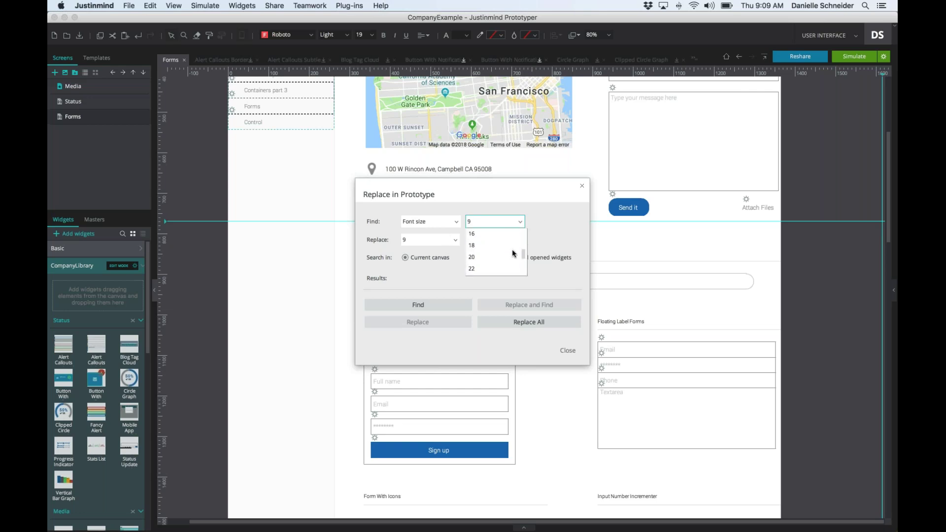
{"action": "scroll", "coordinate": [513, 250], "scroll_direction": "up", "scroll_amount": 3}
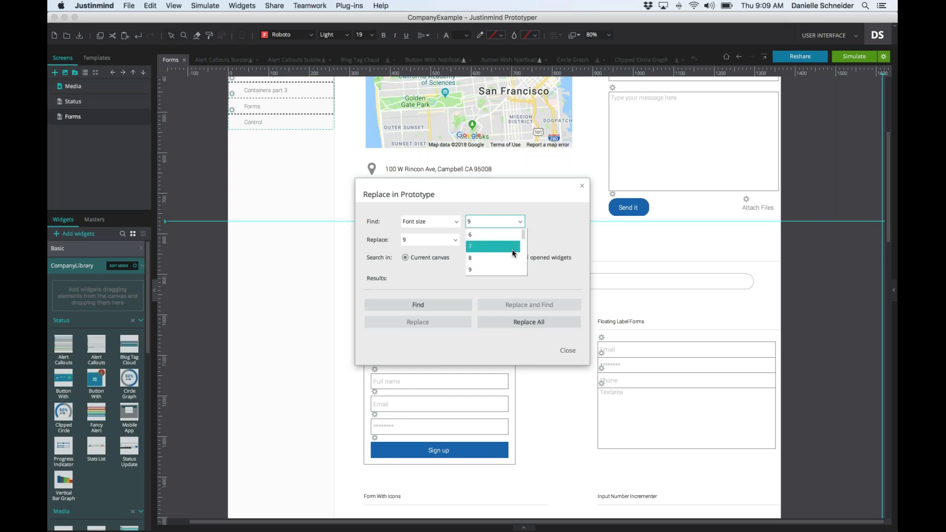
{"action": "left_click", "coordinate": [487, 267]}
{"action": "left_click", "coordinate": [466, 260]}
{"action": "left_click", "coordinate": [418, 304]}
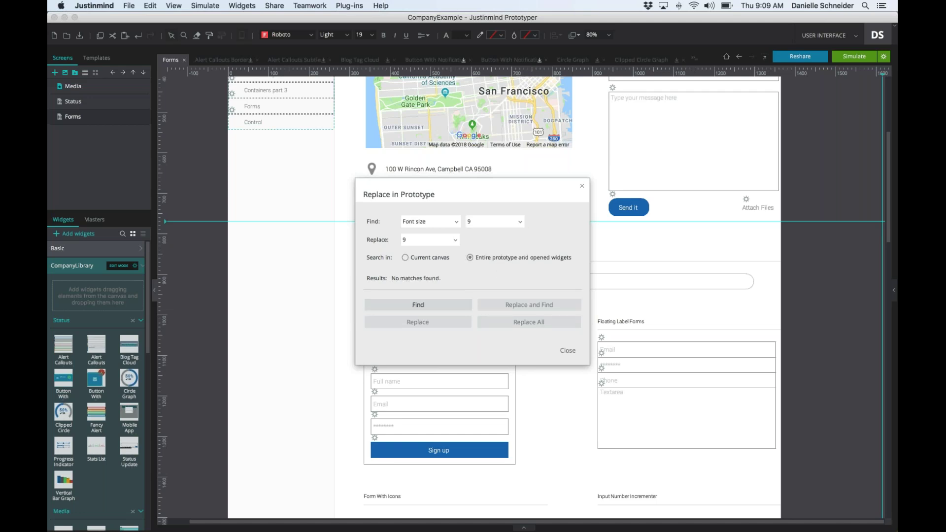
{"action": "left_click", "coordinate": [494, 221]}
{"action": "scroll", "coordinate": [508, 251], "scroll_direction": "down", "scroll_amount": 3}
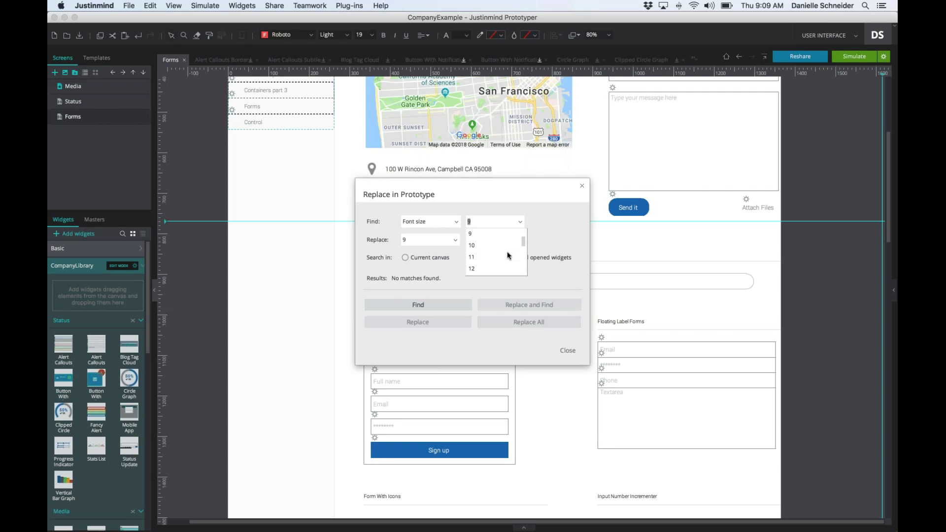
{"action": "left_click", "coordinate": [486, 267]}
{"action": "left_click", "coordinate": [396, 306]}
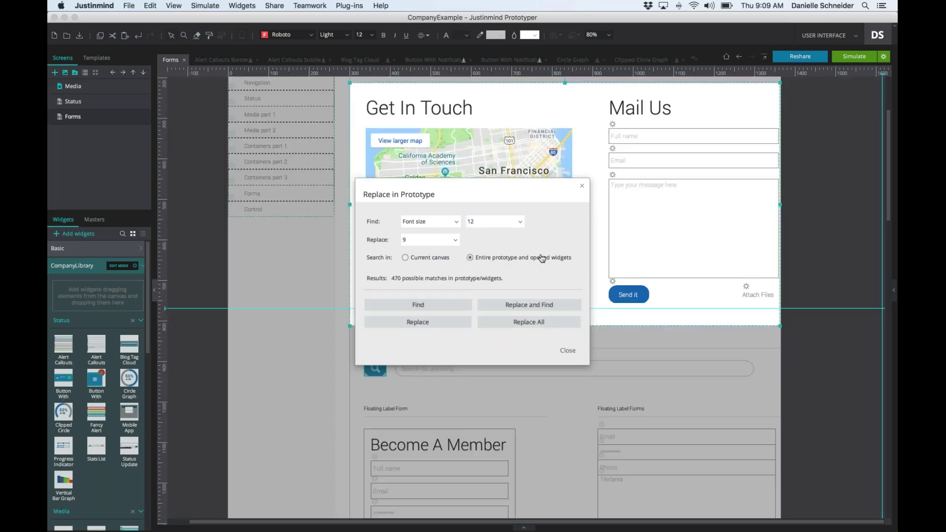
- Replace all size 12 text with size 14, close the dialog and review the screen
{"action": "left_click", "coordinate": [404, 239]}
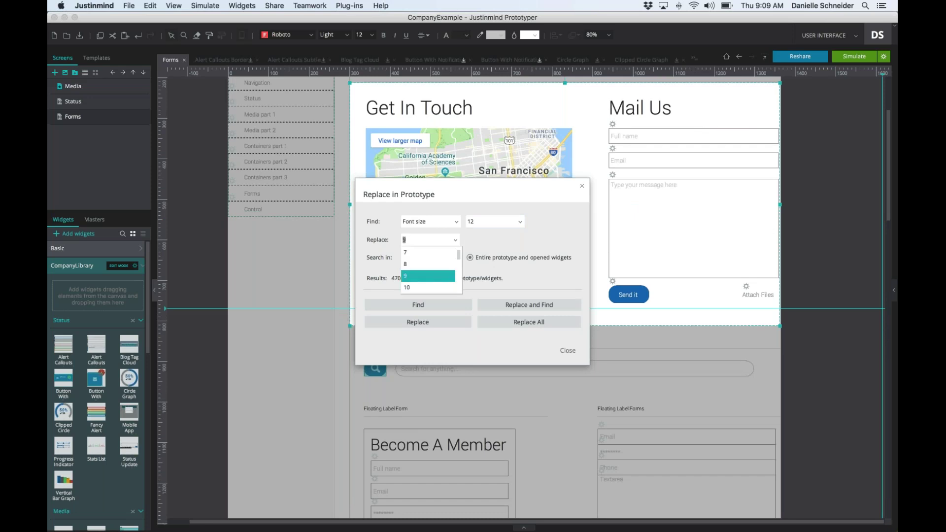
{"action": "scroll", "coordinate": [434, 271], "scroll_direction": "up", "scroll_amount": 1}
{"action": "scroll", "coordinate": [428, 280], "scroll_direction": "down", "scroll_amount": 2}
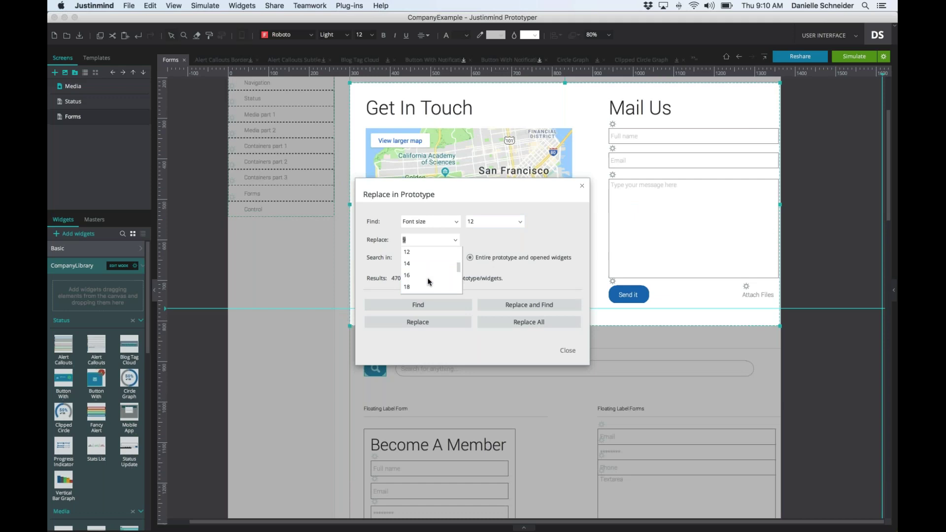
{"action": "left_click", "coordinate": [423, 263]}
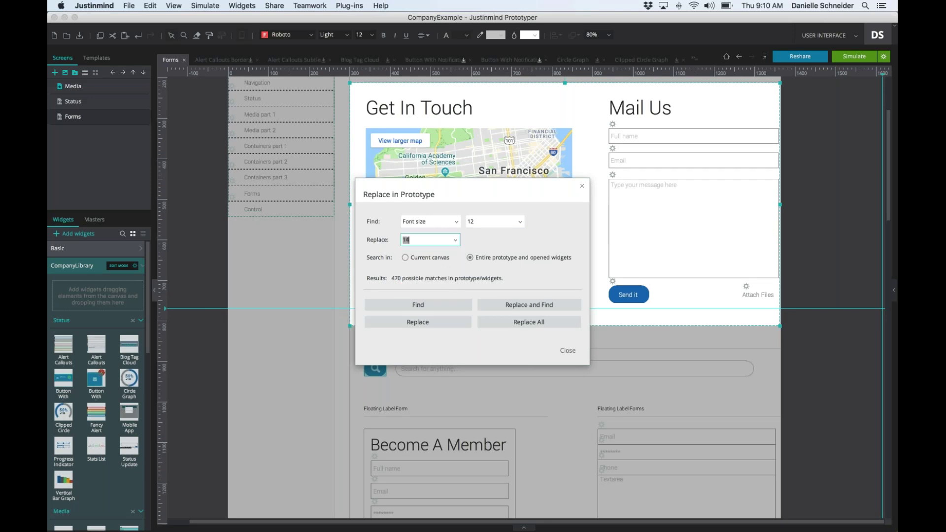
{"action": "left_click", "coordinate": [561, 323]}
{"action": "left_click", "coordinate": [568, 351]}
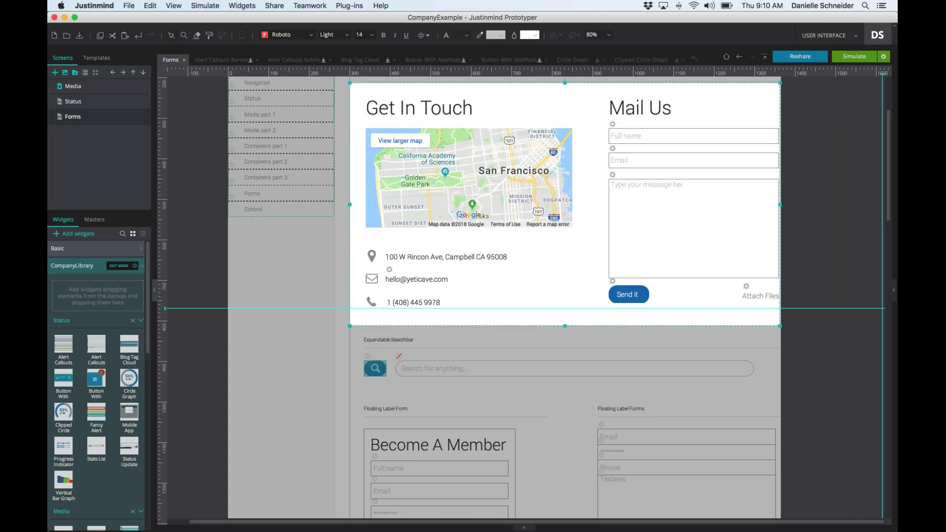
{"action": "scroll", "coordinate": [577, 306], "scroll_direction": "down", "scroll_amount": 5}
{"action": "left_click", "coordinate": [578, 308]}
{"action": "scroll", "coordinate": [577, 309], "scroll_direction": "down", "scroll_amount": 12}
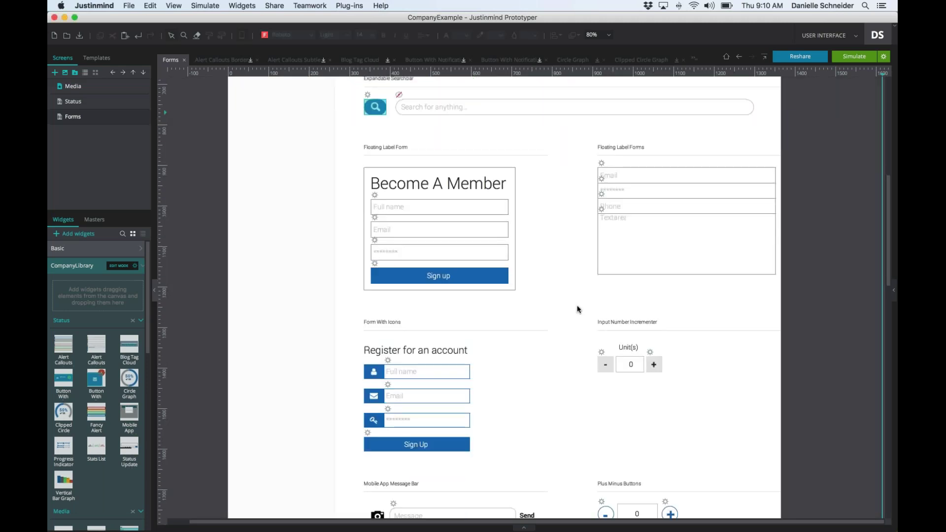
{"action": "scroll", "coordinate": [578, 308], "scroll_direction": "up", "scroll_amount": 3}
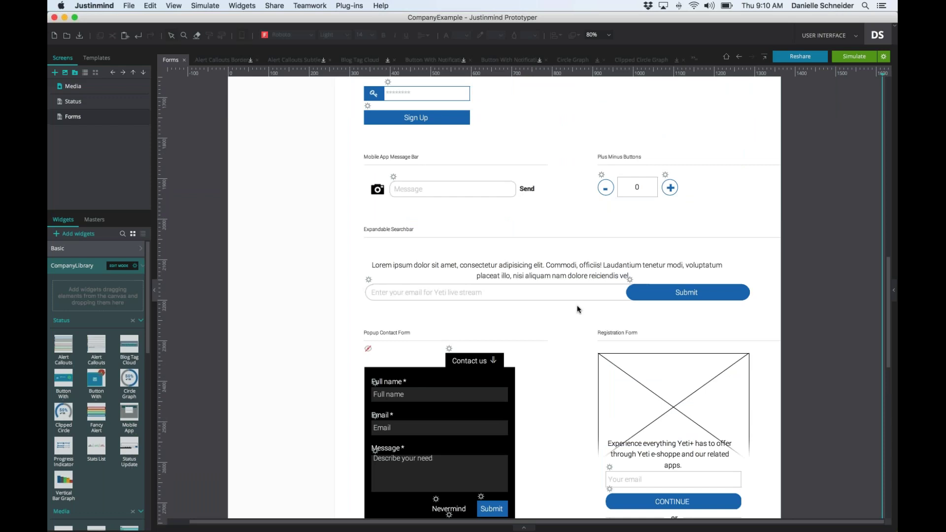
{"action": "scroll", "coordinate": [577, 309], "scroll_direction": "up", "scroll_amount": 4}
{"action": "scroll", "coordinate": [576, 306], "scroll_direction": "up", "scroll_amount": 20}
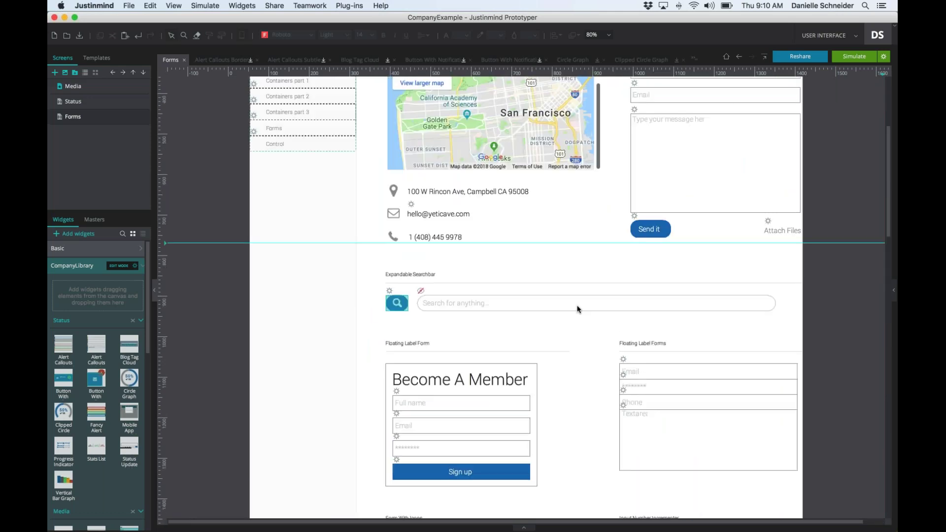
- Search the entire prototype for the blue #1779BA background colour
{"action": "left_click", "coordinate": [150, 5]}
{"action": "left_click", "coordinate": [164, 129]}
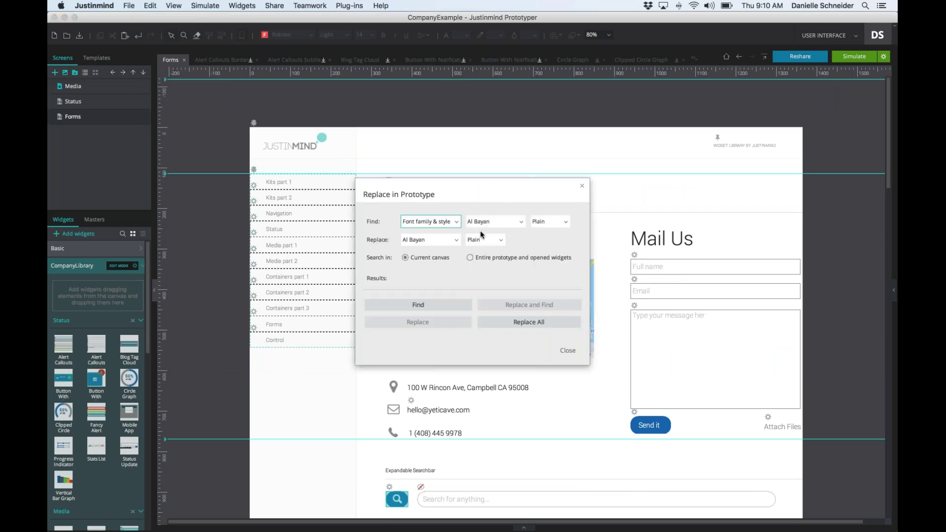
{"action": "left_click", "coordinate": [457, 222]}
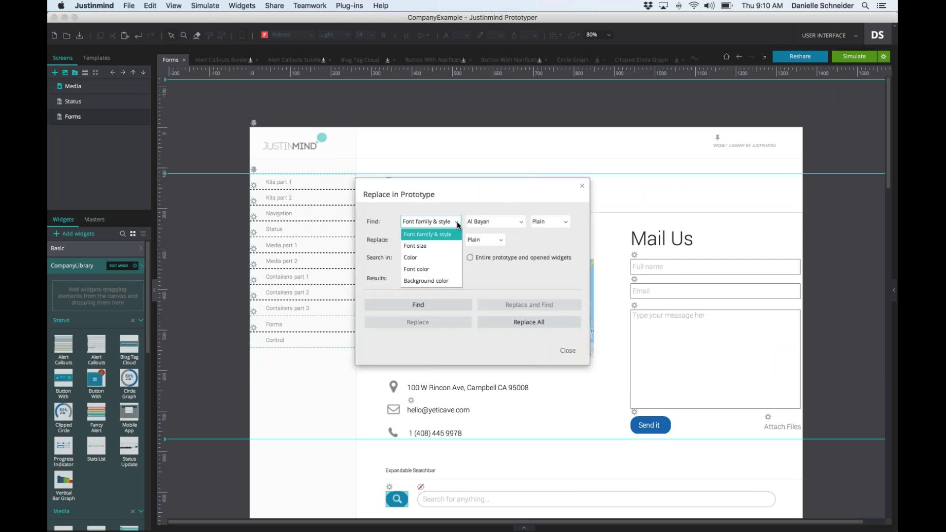
{"action": "left_click", "coordinate": [439, 279]}
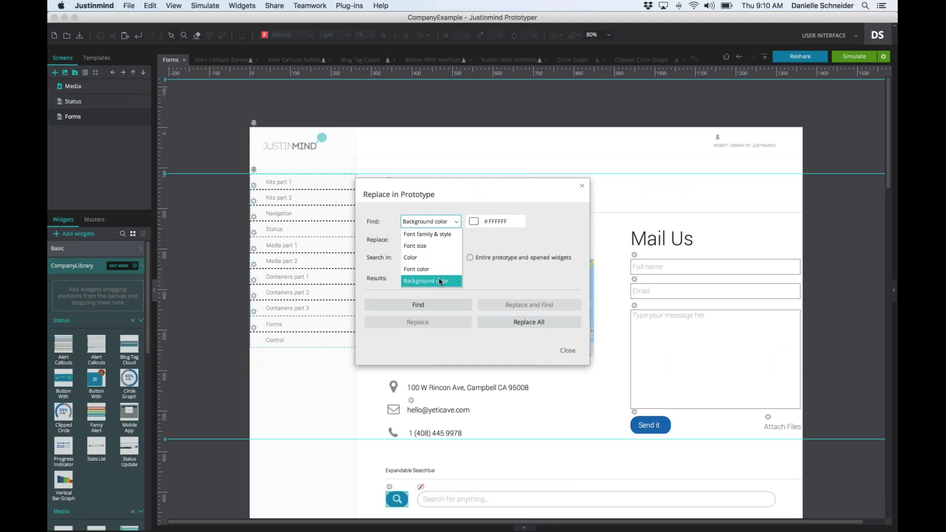
{"action": "left_click", "coordinate": [478, 220]}
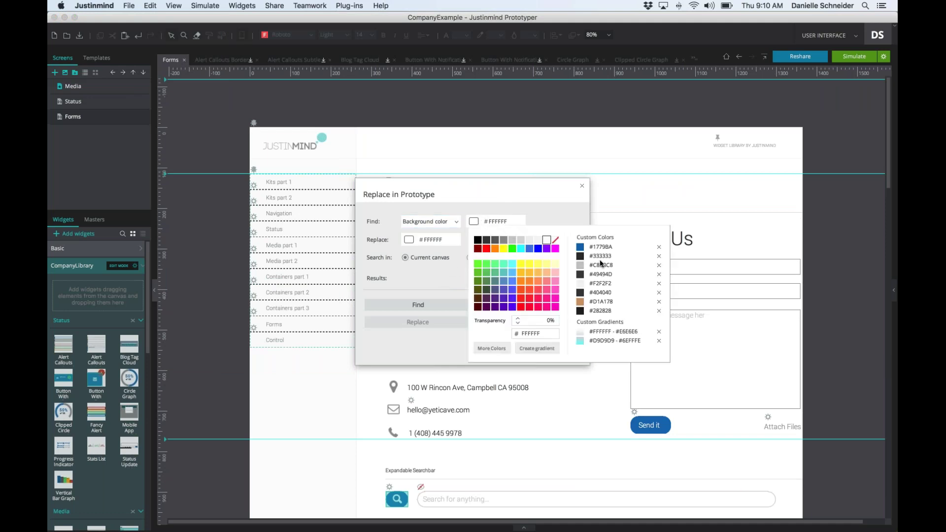
{"action": "left_click", "coordinate": [579, 245]}
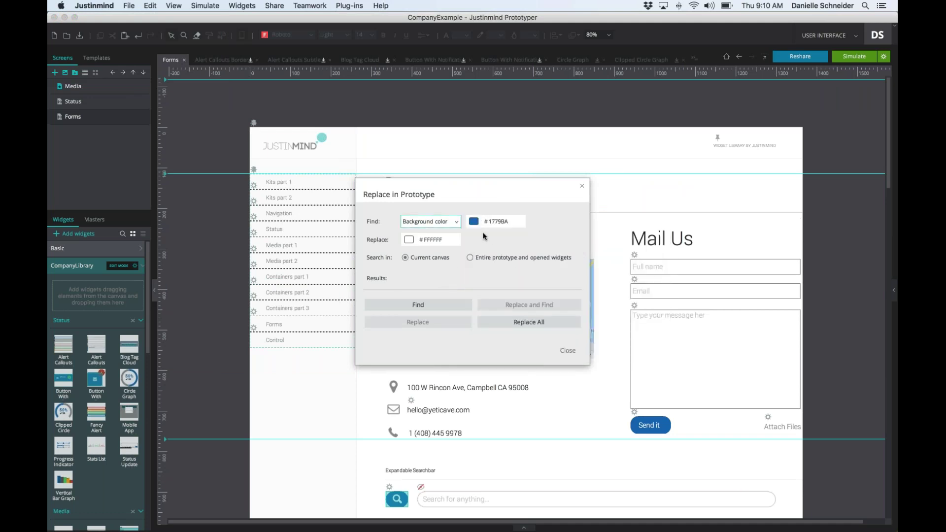
{"action": "left_click", "coordinate": [470, 259]}
{"action": "left_click", "coordinate": [447, 307]}
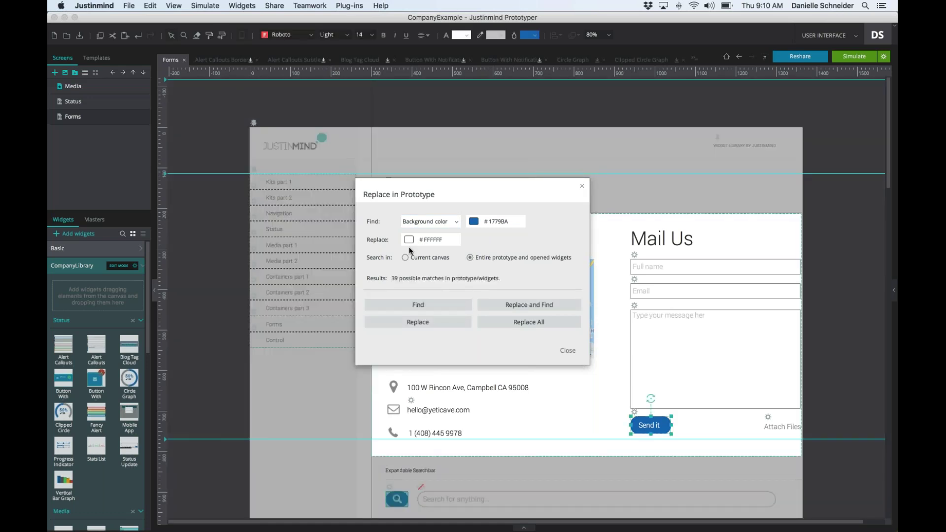
- Replace all #1779BA backgrounds with red #FC361D and select the Become A Member form
{"action": "left_click", "coordinate": [408, 240]}
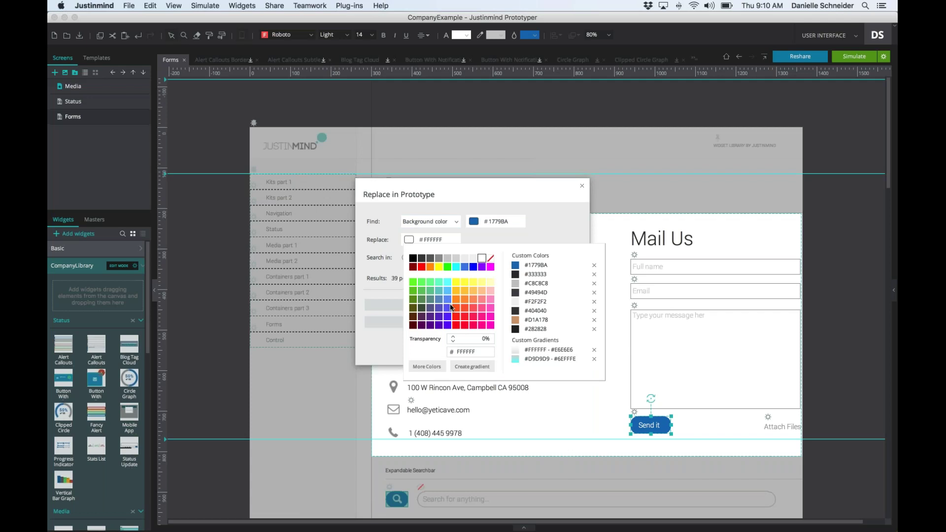
{"action": "left_click", "coordinate": [456, 313]}
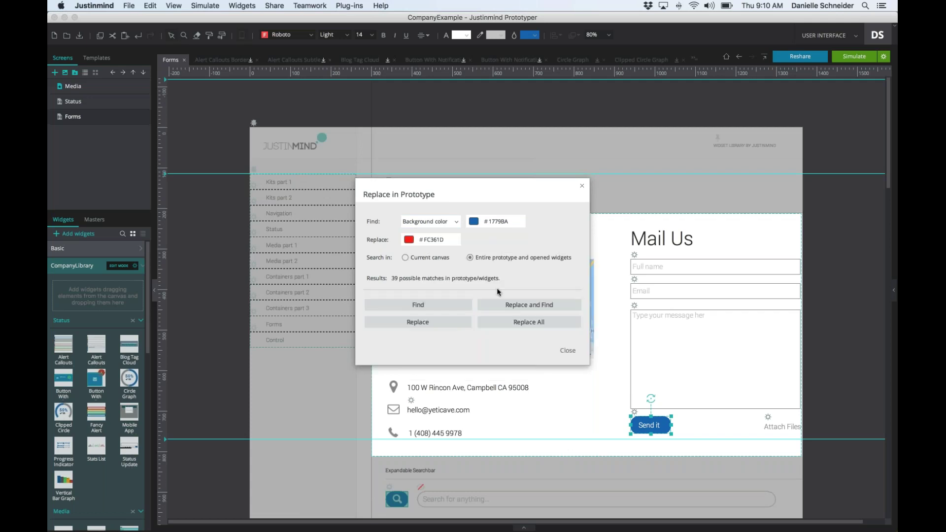
{"action": "left_click", "coordinate": [506, 323]}
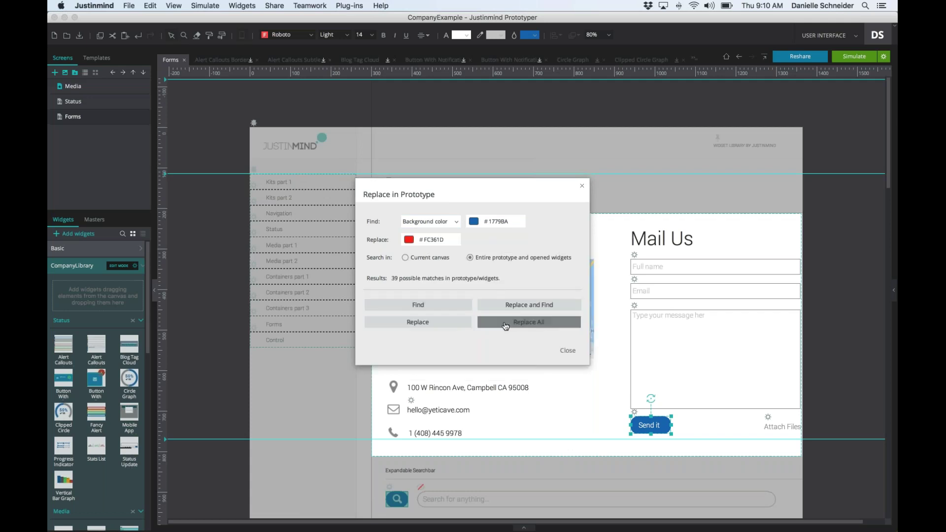
{"action": "left_click", "coordinate": [567, 350]}
{"action": "scroll", "coordinate": [523, 296], "scroll_direction": "down", "scroll_amount": 10}
{"action": "left_click", "coordinate": [438, 394]}
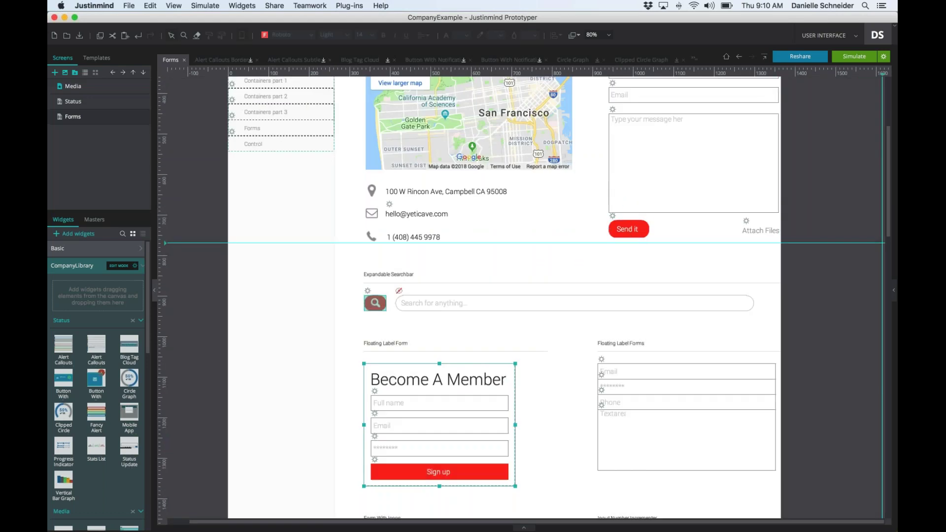
{"action": "scroll", "coordinate": [373, 150], "scroll_direction": "down", "scroll_amount": 15}
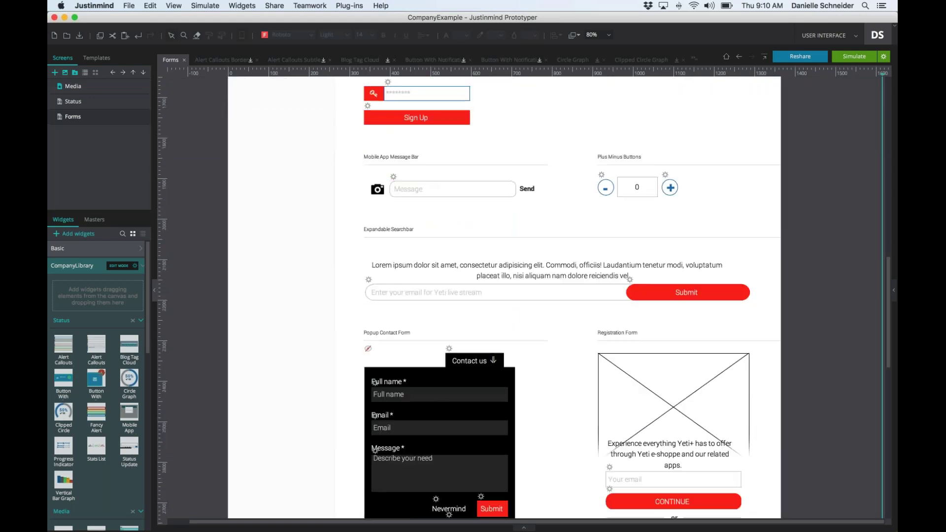
{"action": "scroll", "coordinate": [523, 296], "scroll_direction": "down", "scroll_amount": 5}
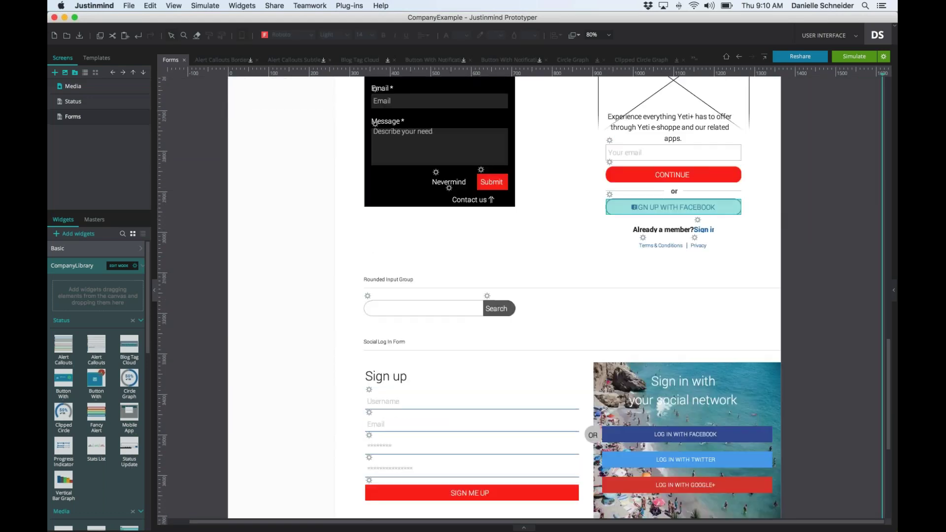
{"action": "scroll", "coordinate": [523, 295], "scroll_direction": "up", "scroll_amount": 3}
{"action": "scroll", "coordinate": [522, 295], "scroll_direction": "up", "scroll_amount": 20}
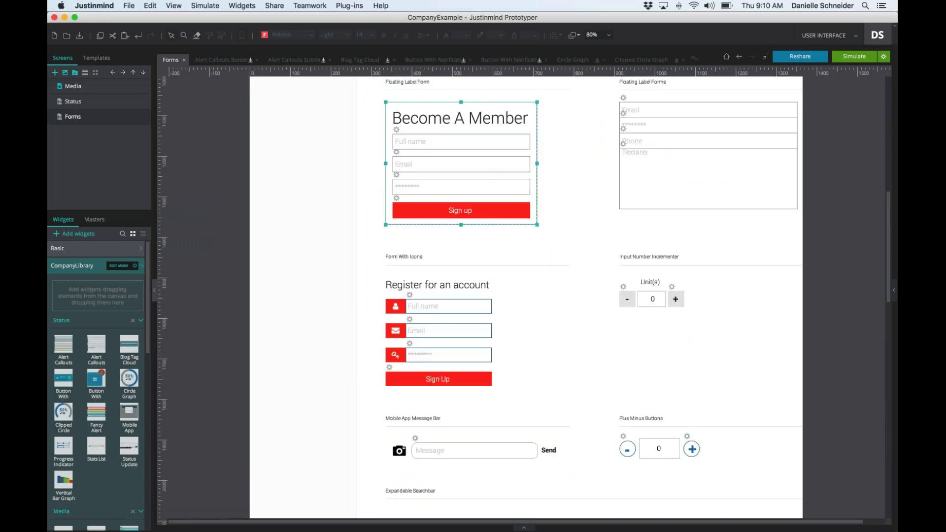
{"action": "scroll", "coordinate": [395, 280], "scroll_direction": "up", "scroll_amount": 10}
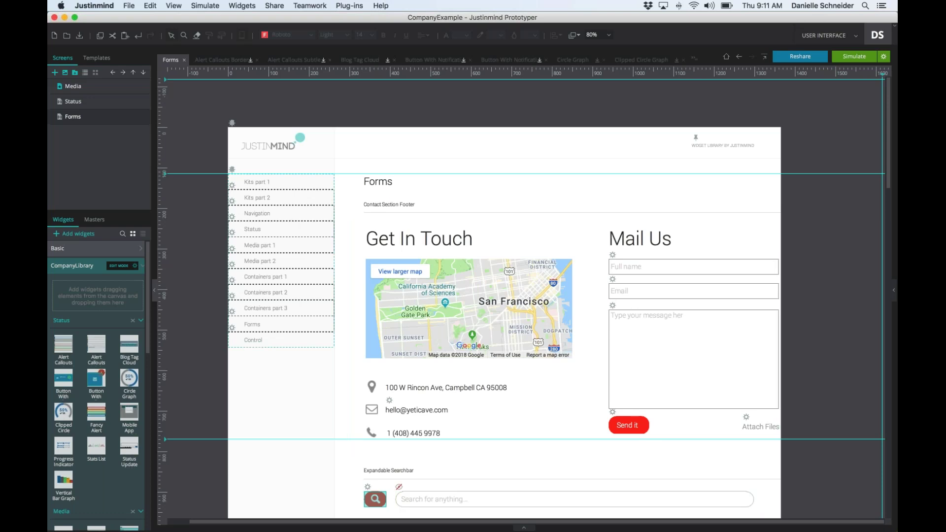
- Open the Media screen, show the comments panel and start a new comment
{"action": "left_click", "coordinate": [73, 85]}
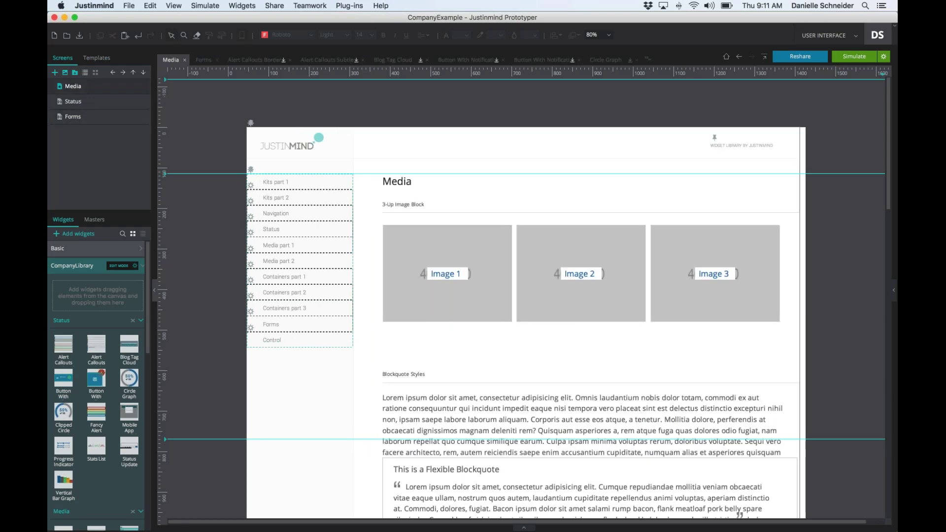
{"action": "scroll", "coordinate": [492, 296], "scroll_direction": "down", "scroll_amount": 10}
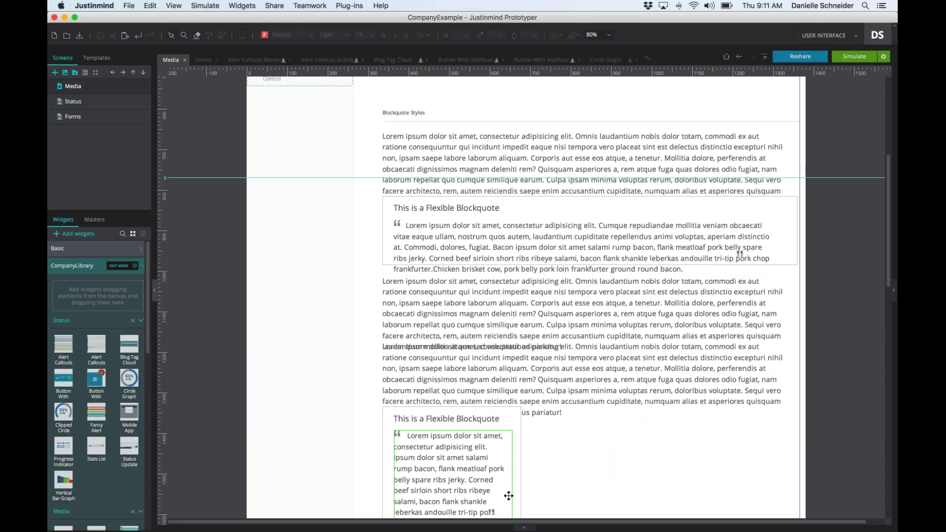
{"action": "left_click", "coordinate": [524, 528]}
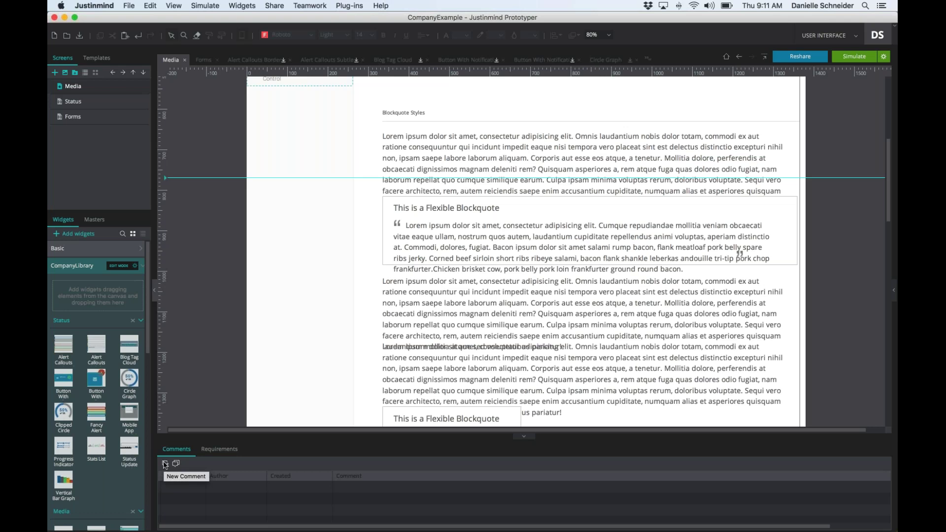
{"action": "left_click", "coordinate": [165, 464]}
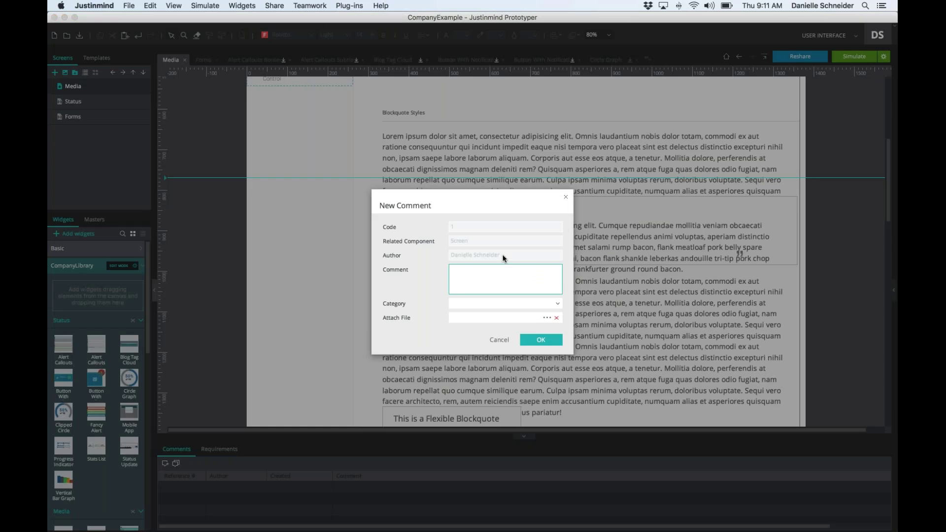
- Add a Developers comment reading 'Note change in font style. Make sure to update.'
{"action": "type", "text": "Note change in font style. Make sure to update."}
{"action": "left_click", "coordinate": [557, 303]}
{"action": "left_click", "coordinate": [529, 325]}
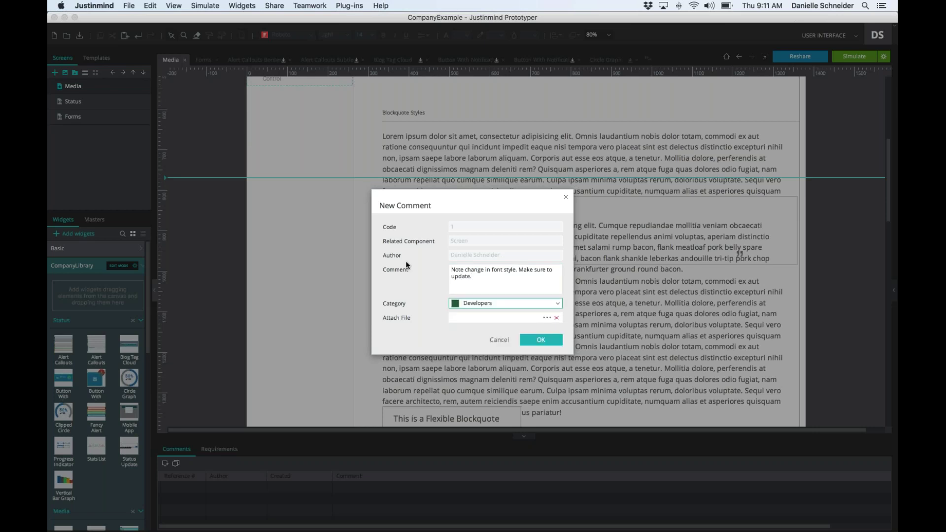
{"action": "left_click", "coordinate": [537, 340]}
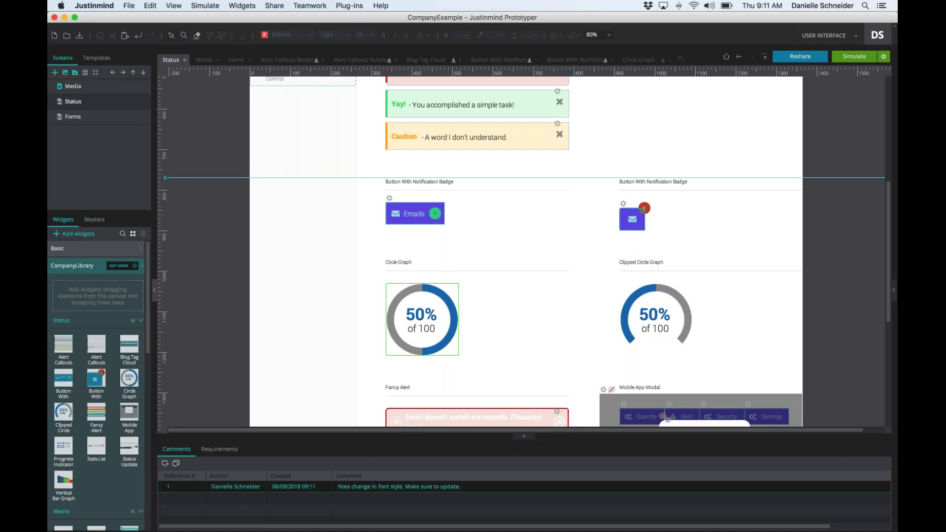
- Check the Requirements and Comments lists, then save the prototype
{"action": "left_click", "coordinate": [219, 449]}
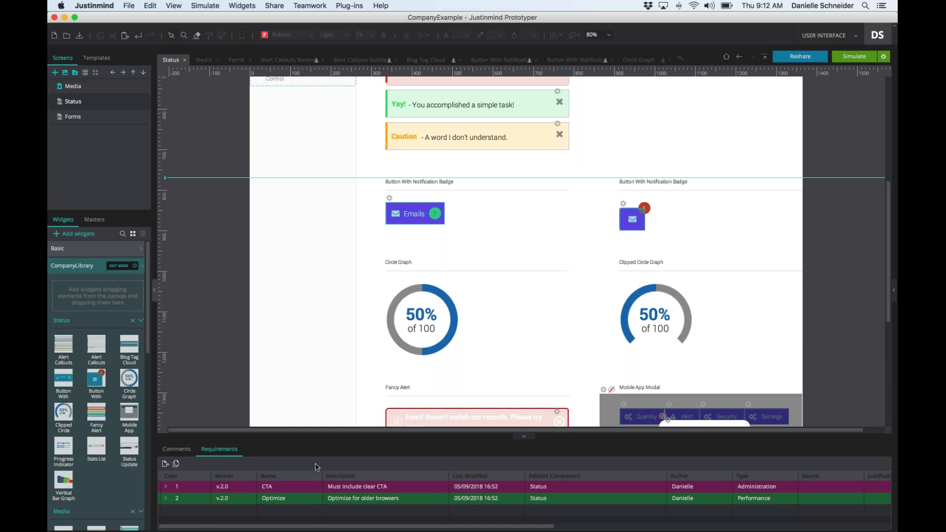
{"action": "left_click", "coordinate": [176, 449]}
{"action": "left_click", "coordinate": [129, 5]}
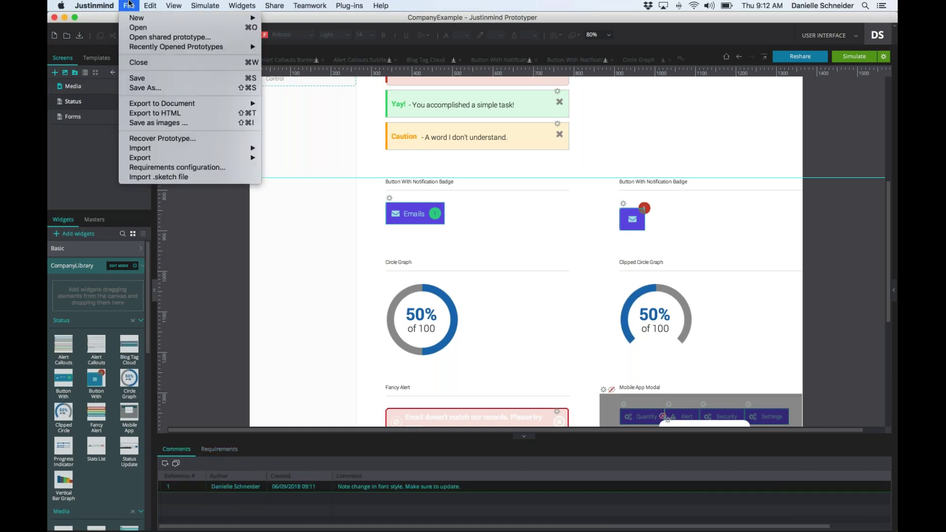
{"action": "left_click", "coordinate": [132, 79]}
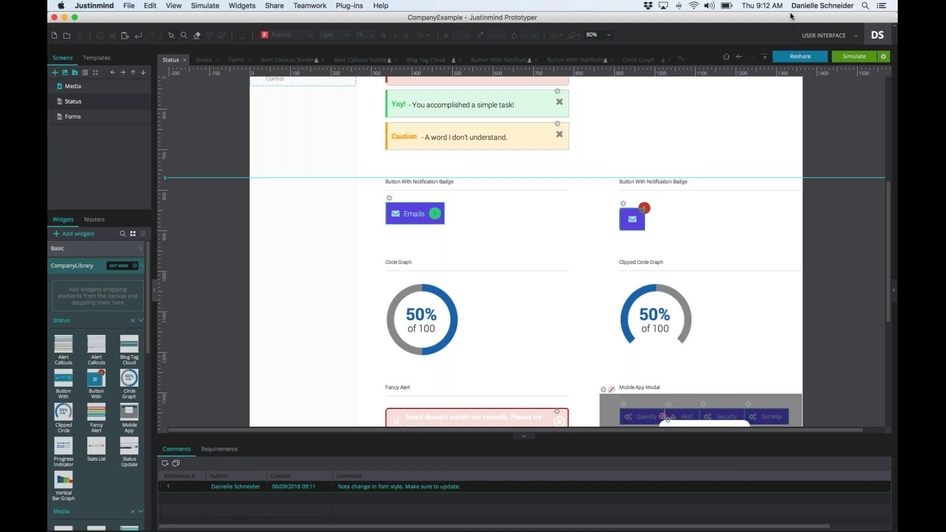
{"action": "left_click", "coordinate": [784, 20]}
- Sign out of the account, saving the widget library changes when prompted
{"action": "left_click", "coordinate": [877, 35]}
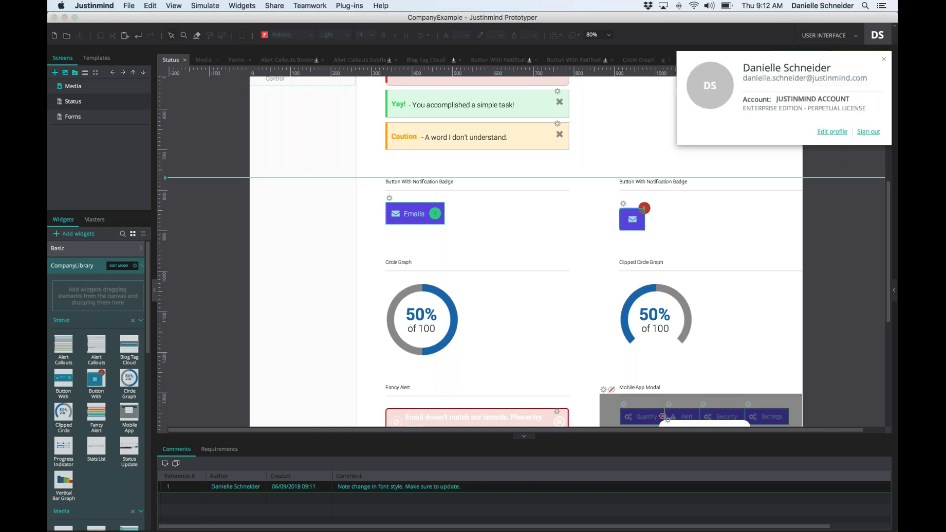
{"action": "left_click", "coordinate": [868, 132]}
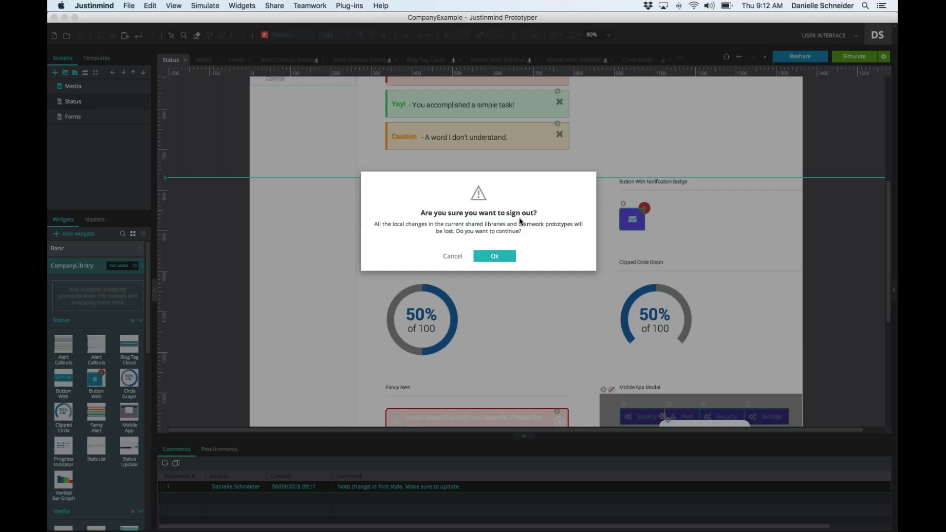
{"action": "left_click", "coordinate": [494, 256]}
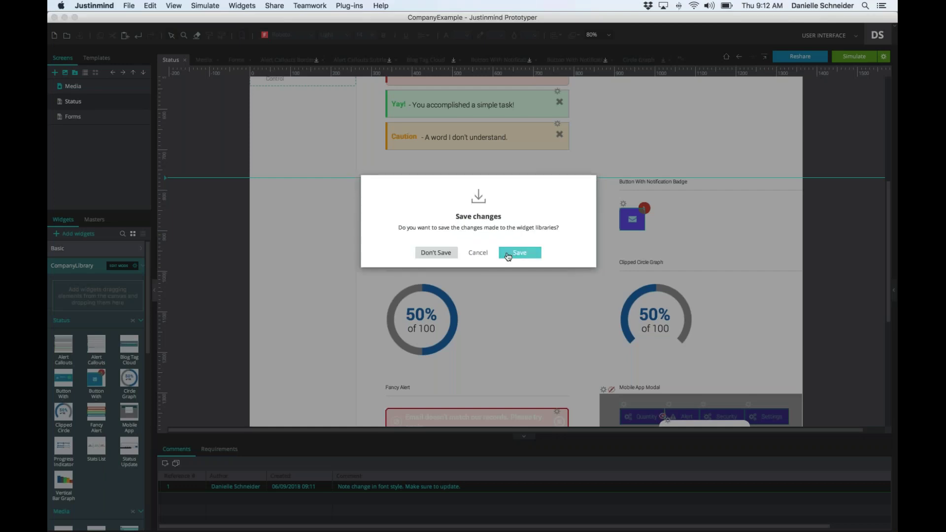
{"action": "left_click", "coordinate": [508, 257]}
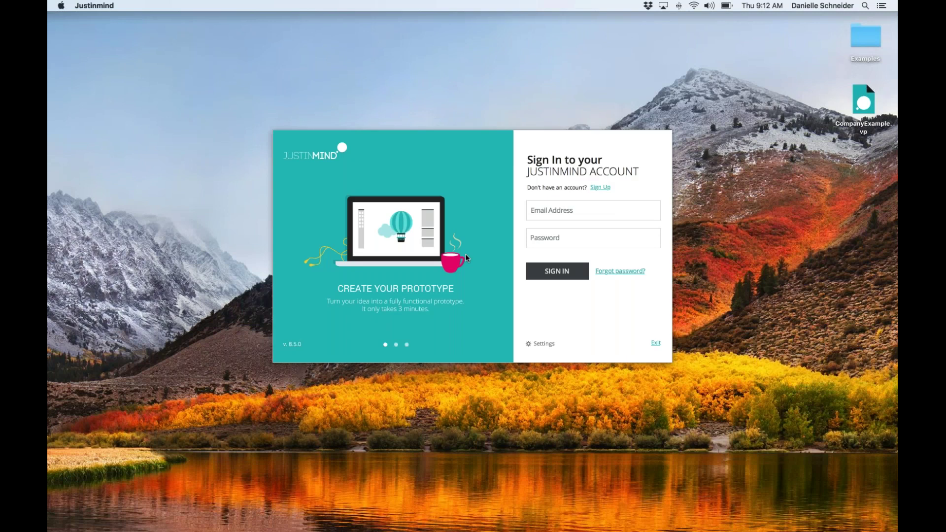
- Sign in with the other account's e-mail address and password
{"action": "left_click", "coordinate": [575, 207]}
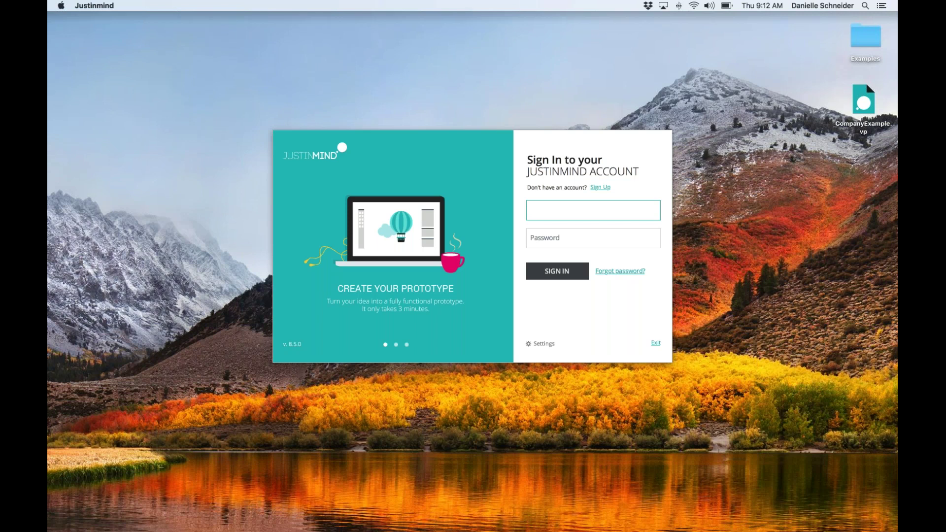
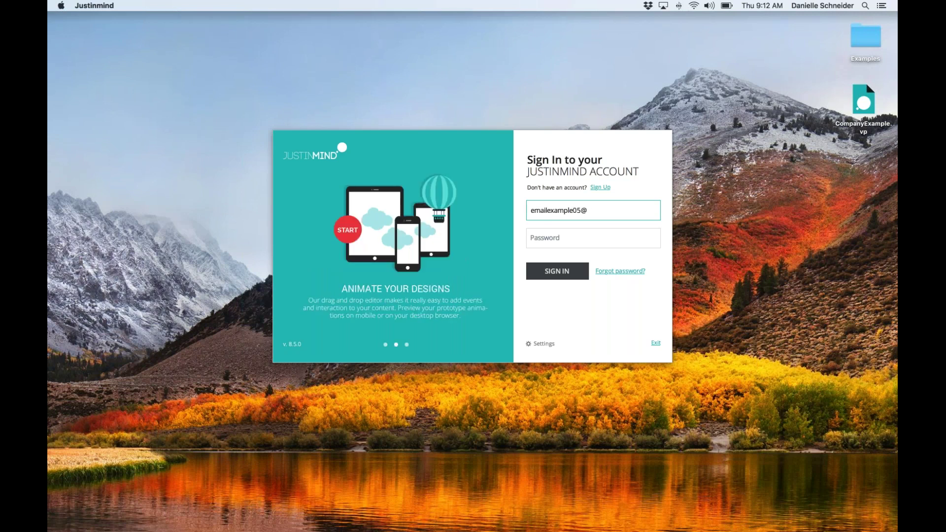
{"action": "key", "text": "Tab"}
{"action": "type", "text": "********"}
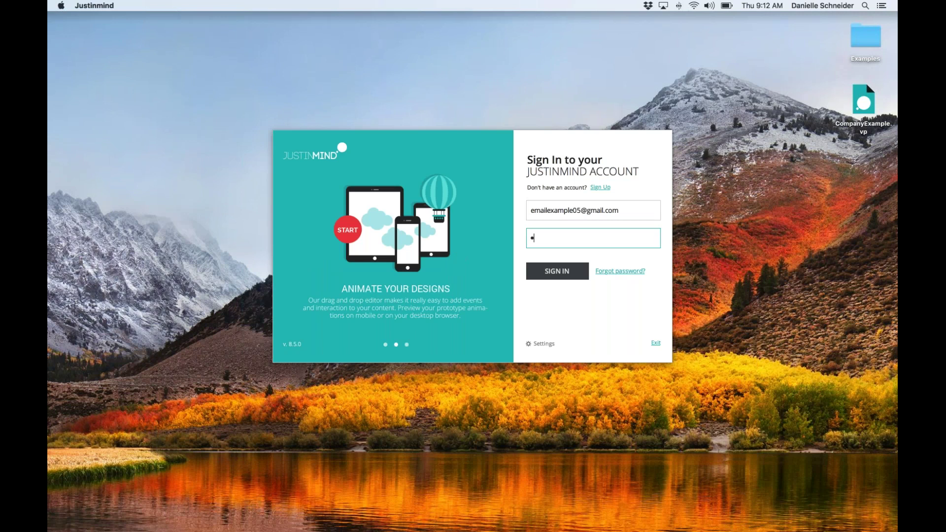
{"action": "key", "text": "Return"}
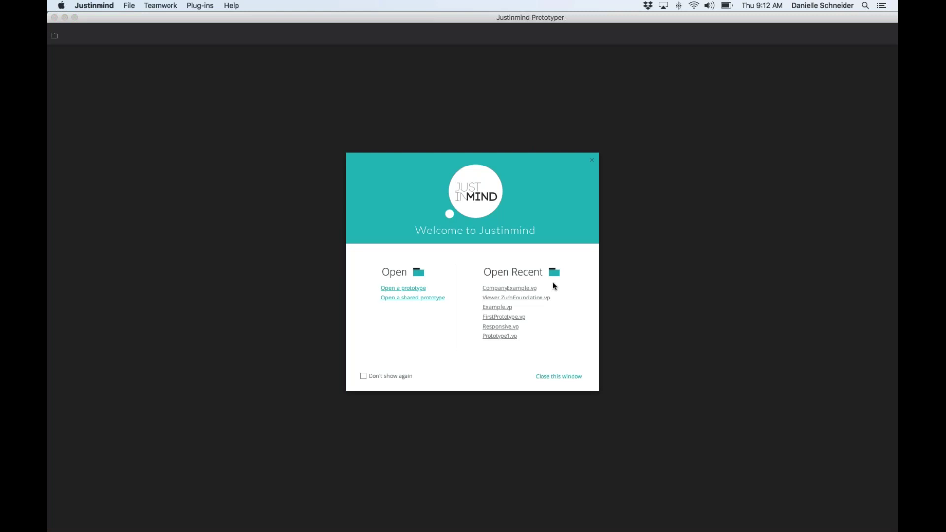
- Reopen CompanyExample.vp from recent prototypes and dismiss the missing fonts warning
{"action": "left_click", "coordinate": [510, 287]}
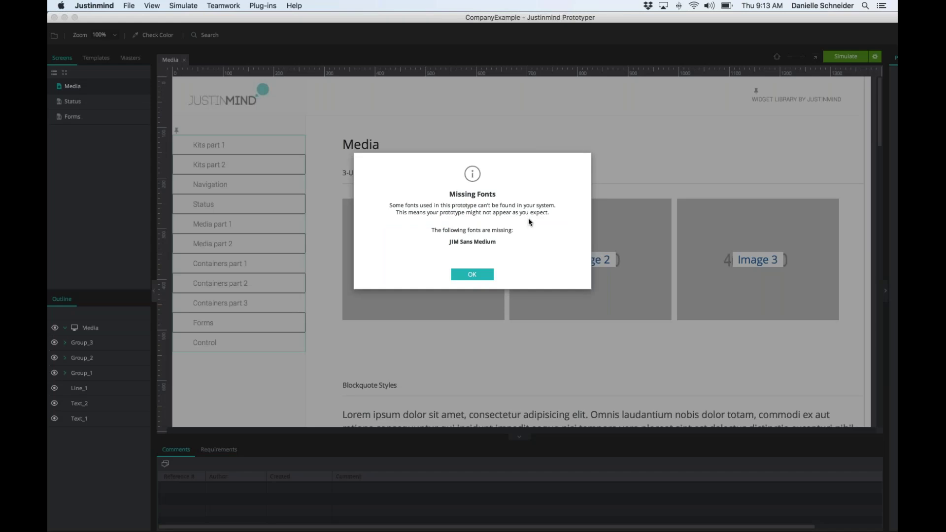
{"action": "left_click", "coordinate": [484, 277]}
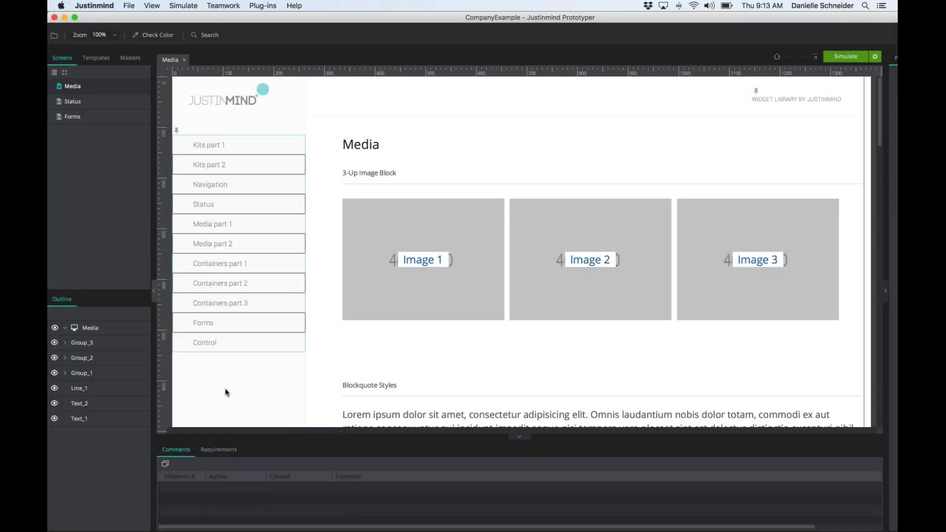
- Review the Optimize requirement's details, then return to the comments list showing the font-style note
{"action": "left_click", "coordinate": [219, 450]}
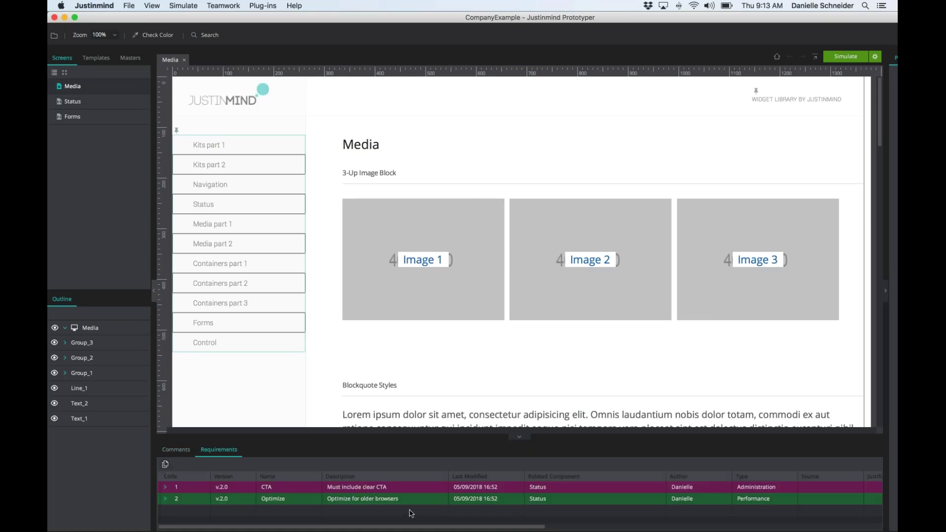
{"action": "left_click", "coordinate": [375, 504]}
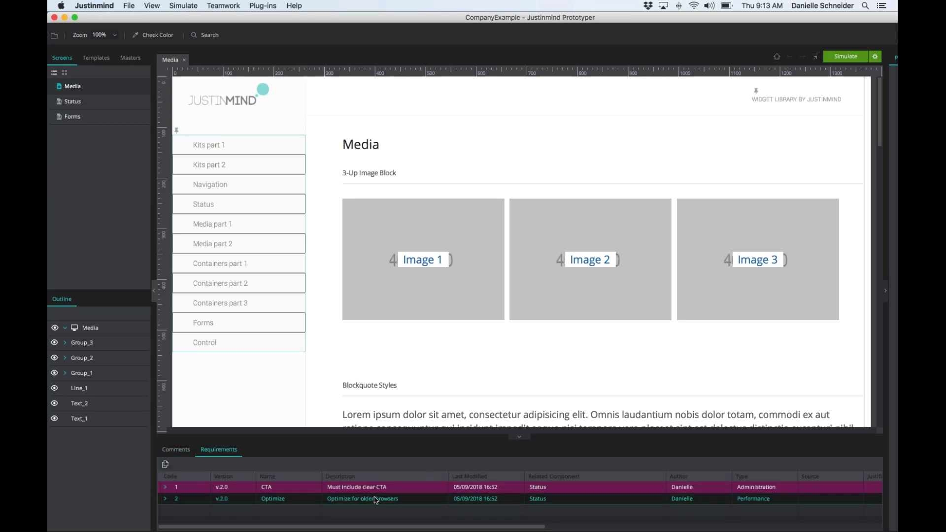
{"action": "double_click", "coordinate": [376, 499]}
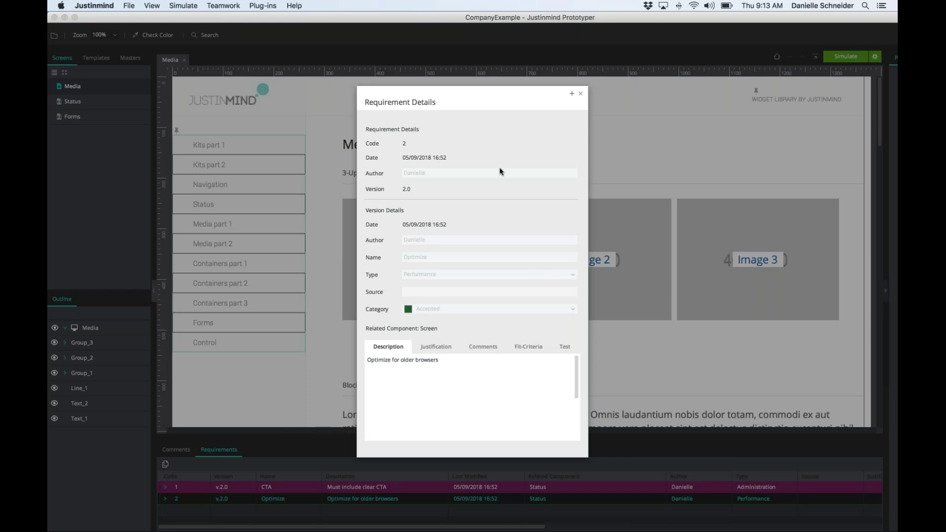
{"action": "left_click", "coordinate": [454, 360]}
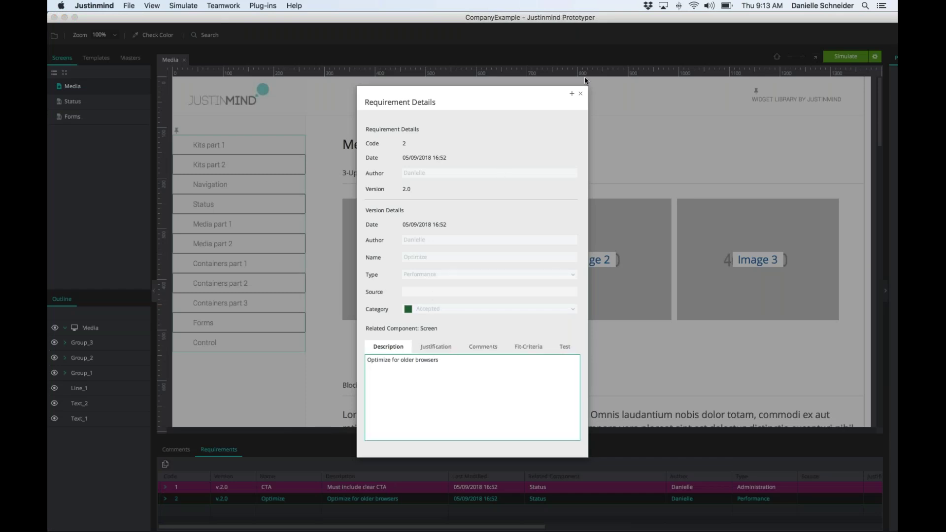
{"action": "left_click", "coordinate": [580, 93]}
{"action": "left_click", "coordinate": [187, 452]}
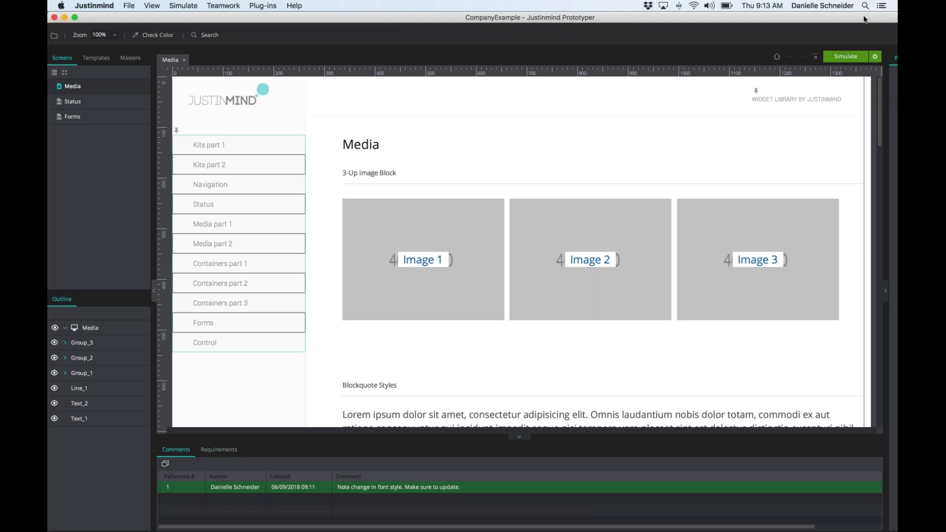
- Narrow the window and shift it left so properties sit beside the Media screen, scrolled to top
{"action": "left_click_drag", "start_coordinate": [71, 178], "coordinate": [110, 181]}
{"action": "left_click_drag", "start_coordinate": [381, 19], "coordinate": [324, 9]}
{"action": "scroll", "coordinate": [390, 317], "scroll_direction": "down", "scroll_amount": 5}
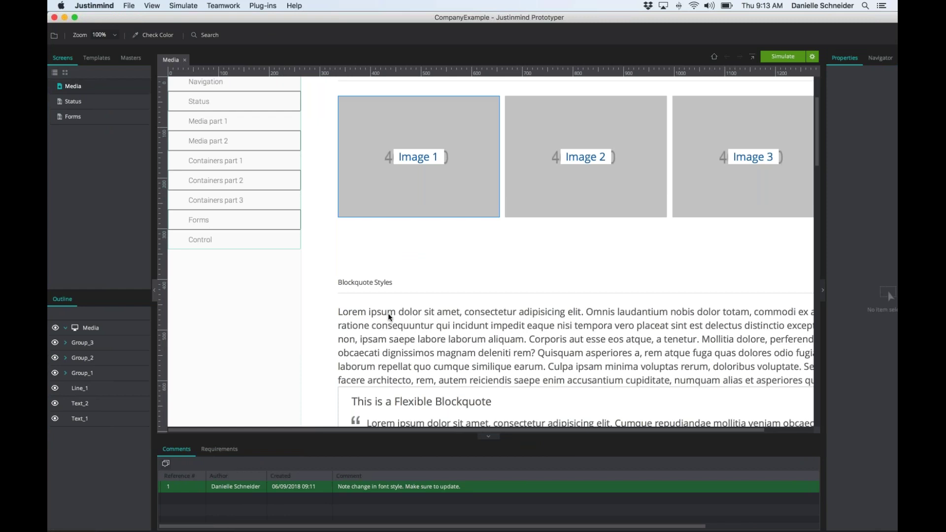
{"action": "scroll", "coordinate": [389, 316], "scroll_direction": "down", "scroll_amount": 12}
{"action": "scroll", "coordinate": [389, 317], "scroll_direction": "down", "scroll_amount": 20}
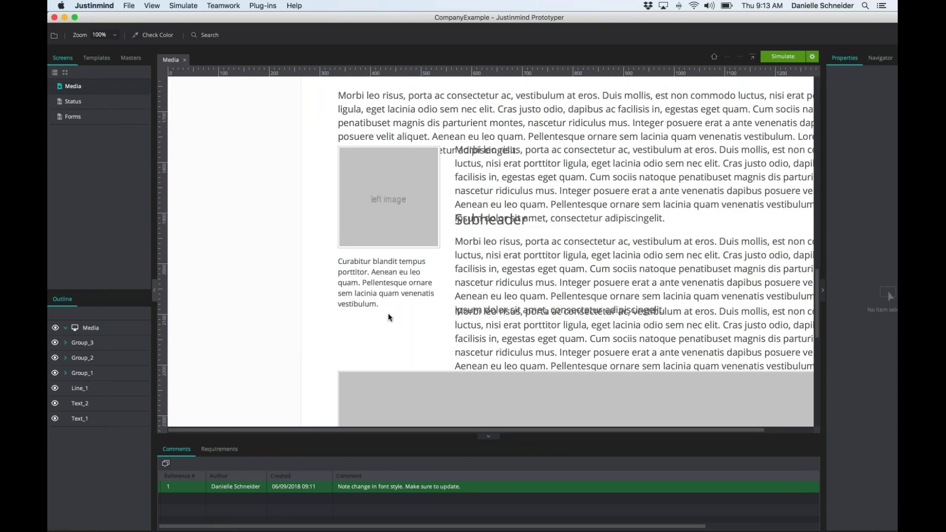
{"action": "scroll", "coordinate": [390, 317], "scroll_direction": "up", "scroll_amount": 20}
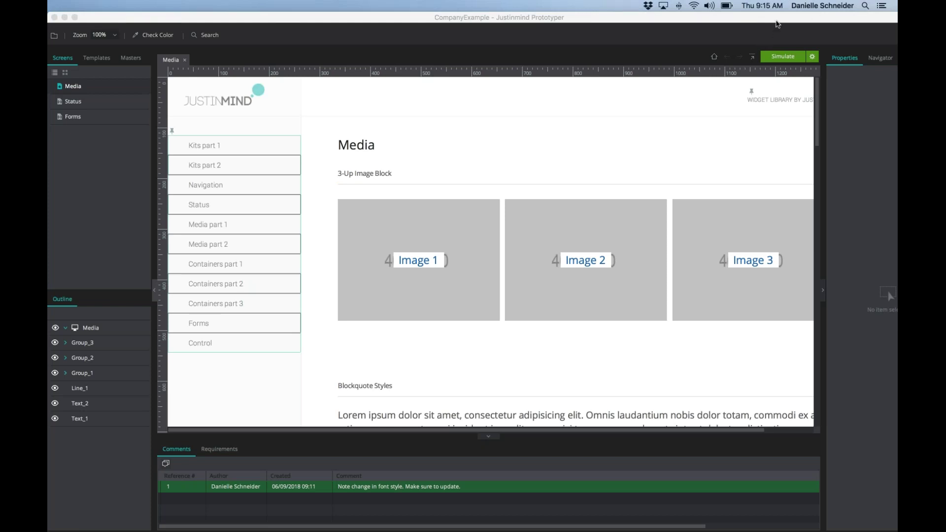
{"action": "left_click", "coordinate": [598, 20]}
{"action": "left_click", "coordinate": [359, 161]}
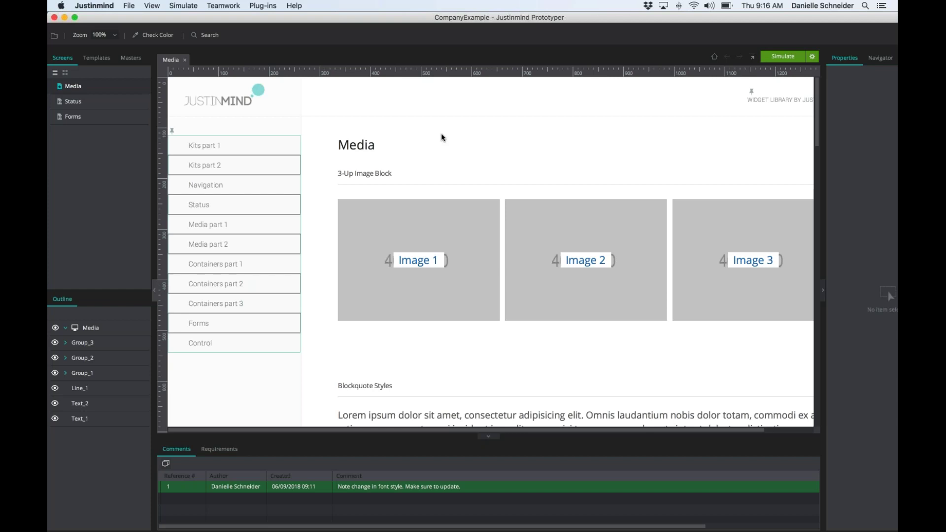
- Open the Status screen from the Screens panel in its own tab
{"action": "scroll", "coordinate": [442, 133], "scroll_direction": "down", "scroll_amount": 10}
{"action": "scroll", "coordinate": [471, 197], "scroll_direction": "right", "scroll_amount": 1}
{"action": "double_click", "coordinate": [73, 101]}
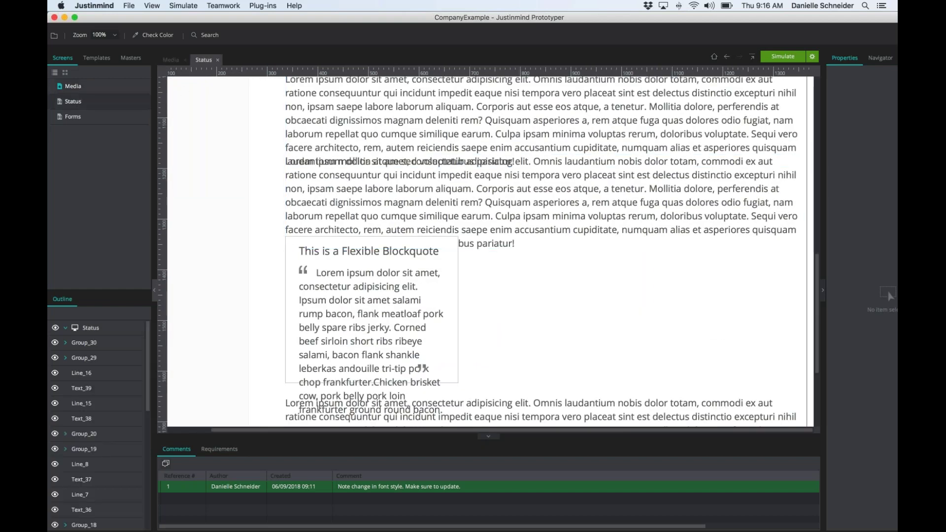
{"action": "scroll", "coordinate": [490, 251], "scroll_direction": "down", "scroll_amount": 4}
{"action": "scroll", "coordinate": [490, 251], "scroll_direction": "up", "scroll_amount": 2}
{"action": "scroll", "coordinate": [200, 115], "scroll_direction": "up", "scroll_amount": 10}
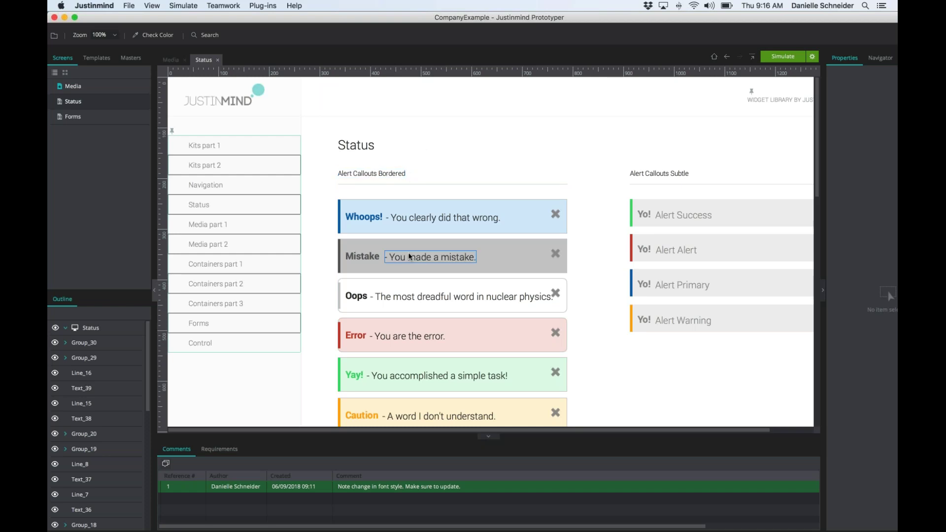
- Scroll through the Status canvas and back to the Alert Callouts sections at the top
{"action": "scroll", "coordinate": [409, 256], "scroll_direction": "down", "scroll_amount": 2}
{"action": "scroll", "coordinate": [408, 256], "scroll_direction": "down", "scroll_amount": 3}
{"action": "scroll", "coordinate": [408, 256], "scroll_direction": "up", "scroll_amount": 1}
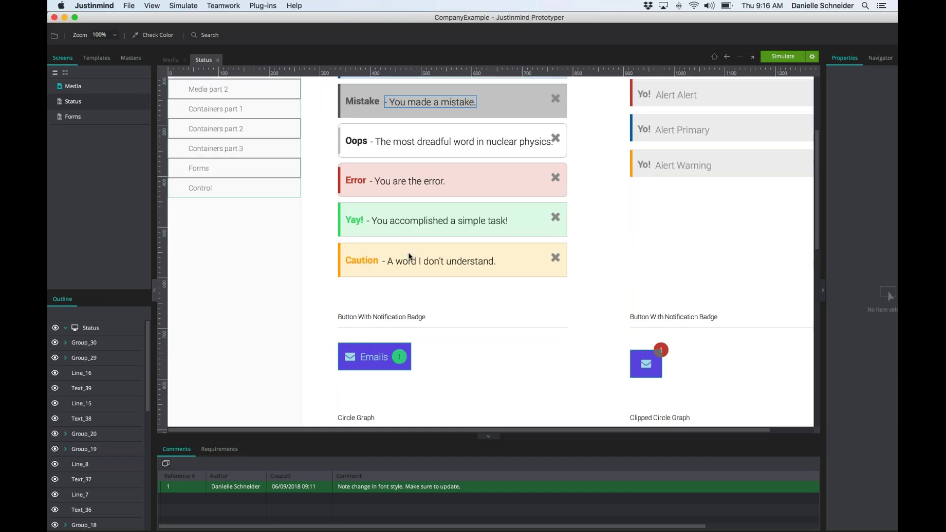
{"action": "scroll", "coordinate": [409, 256], "scroll_direction": "down", "scroll_amount": 6}
{"action": "scroll", "coordinate": [408, 255], "scroll_direction": "right", "scroll_amount": 1}
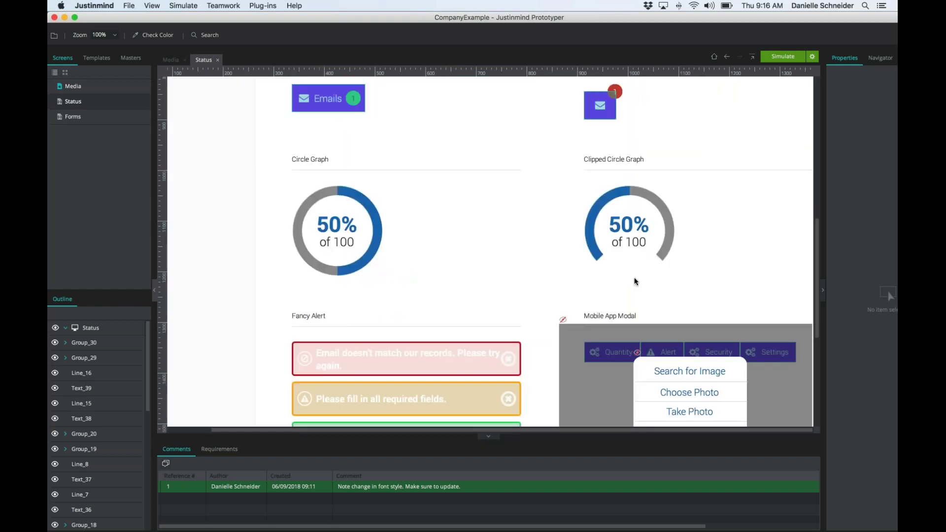
{"action": "scroll", "coordinate": [509, 187], "scroll_direction": "down", "scroll_amount": 4}
{"action": "scroll", "coordinate": [508, 188], "scroll_direction": "down", "scroll_amount": 2}
{"action": "scroll", "coordinate": [508, 187], "scroll_direction": "up", "scroll_amount": 10}
{"action": "scroll", "coordinate": [508, 188], "scroll_direction": "left", "scroll_amount": 1}
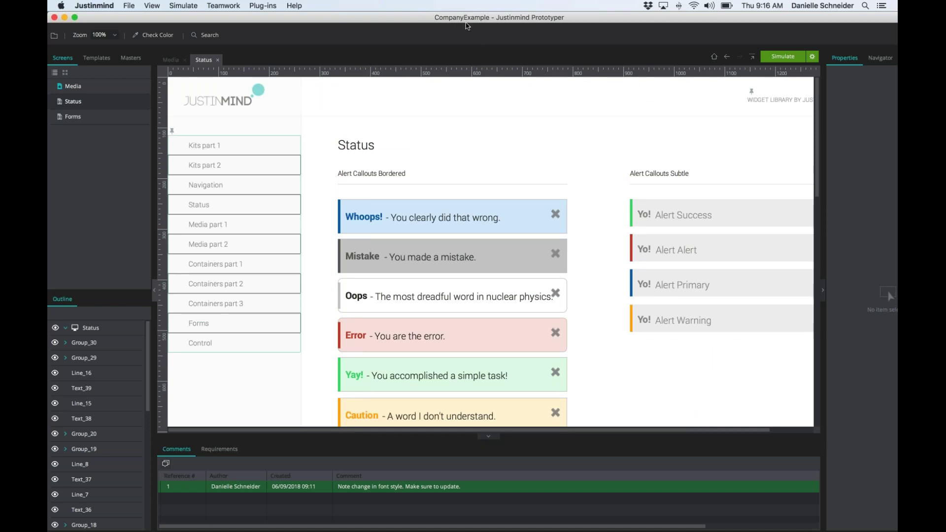
{"action": "scroll", "coordinate": [323, 389], "scroll_direction": "left", "scroll_amount": 2}
{"action": "double_click", "coordinate": [436, 199]}
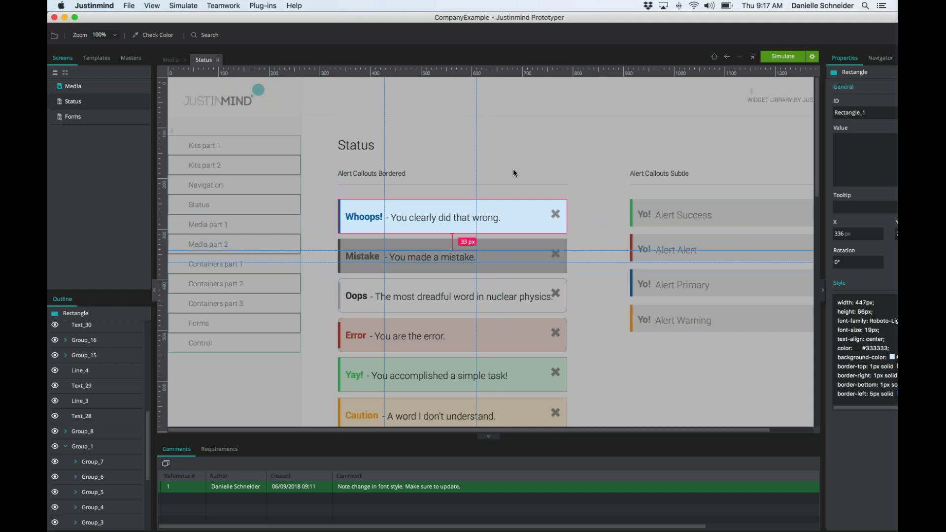
{"action": "left_click", "coordinate": [573, 177]}
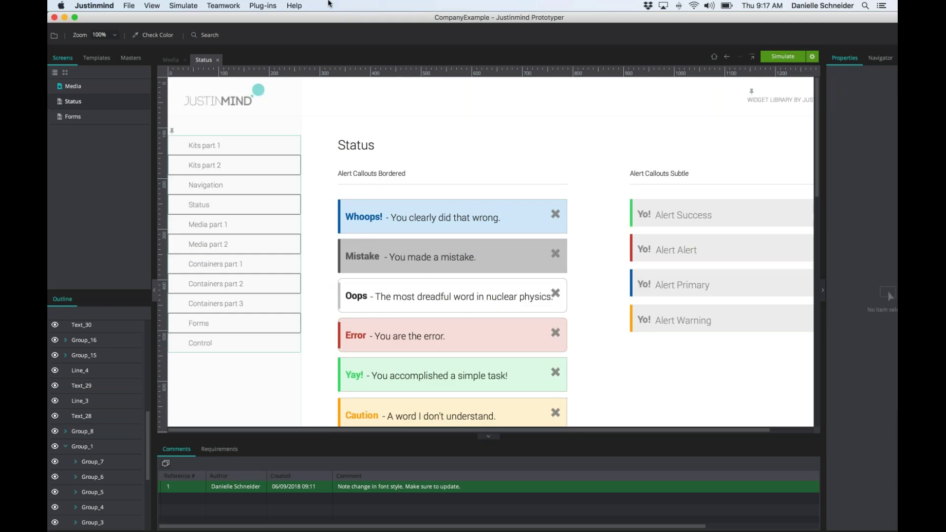
{"action": "left_click", "coordinate": [129, 6]}
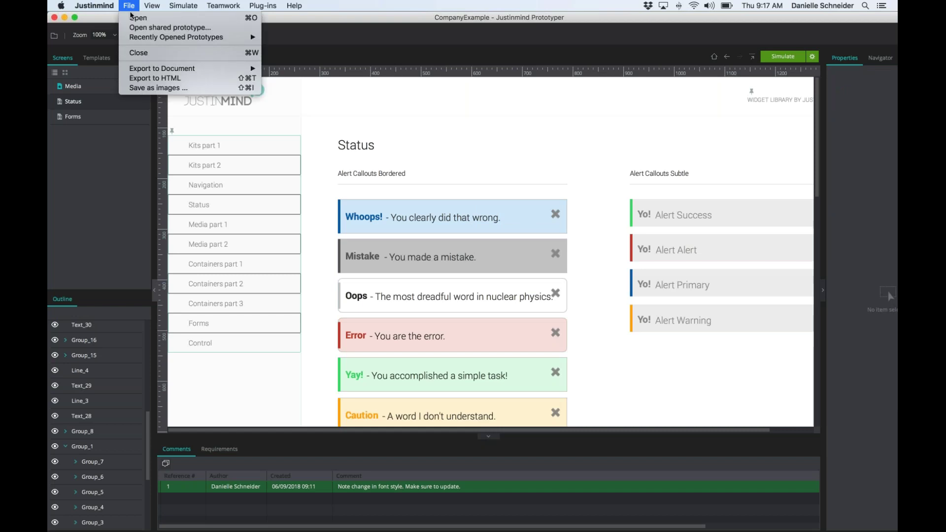
{"action": "left_click", "coordinate": [143, 78]}
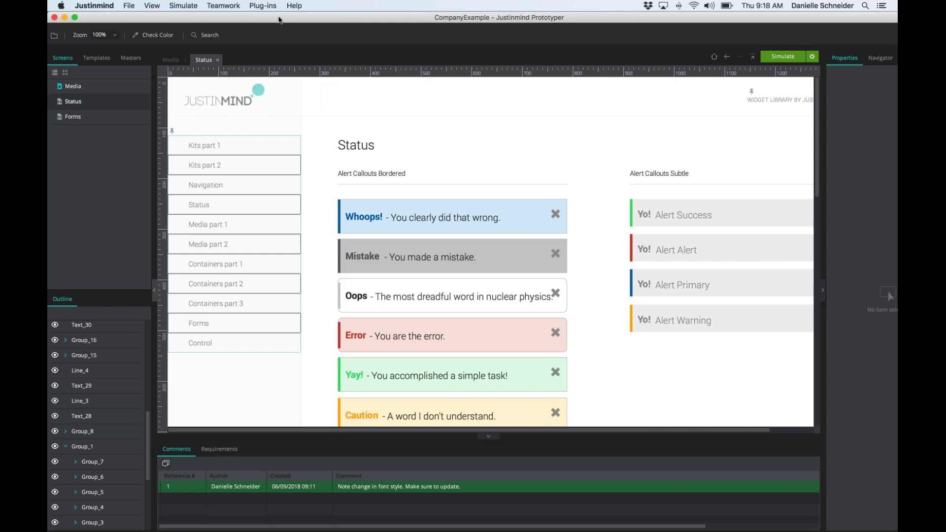
{"action": "left_click", "coordinate": [262, 5]}
{"action": "left_click", "coordinate": [223, 6]}
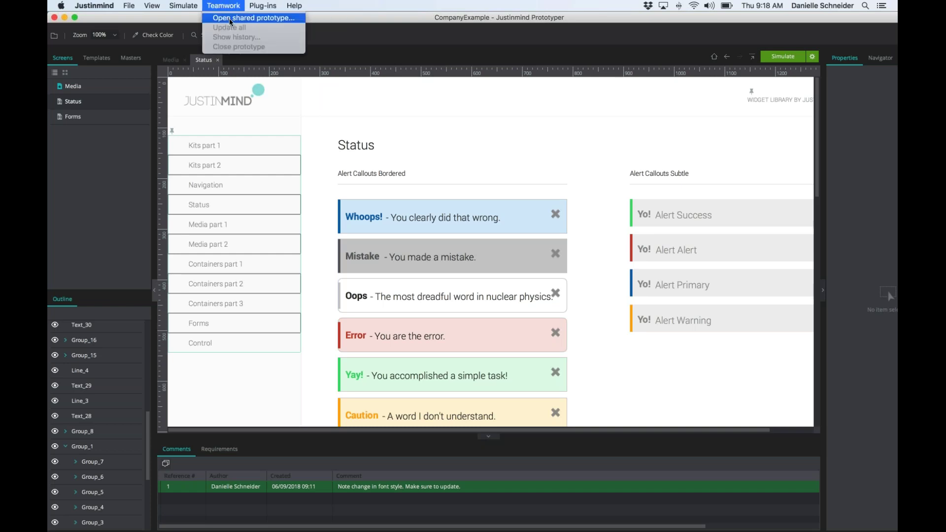
{"action": "left_click", "coordinate": [226, 3]}
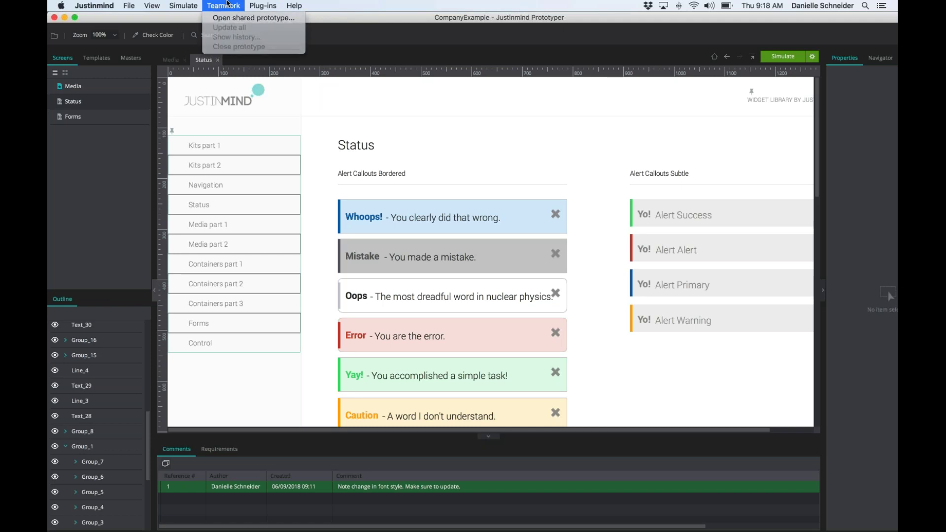
{"action": "left_click", "coordinate": [226, 3]}
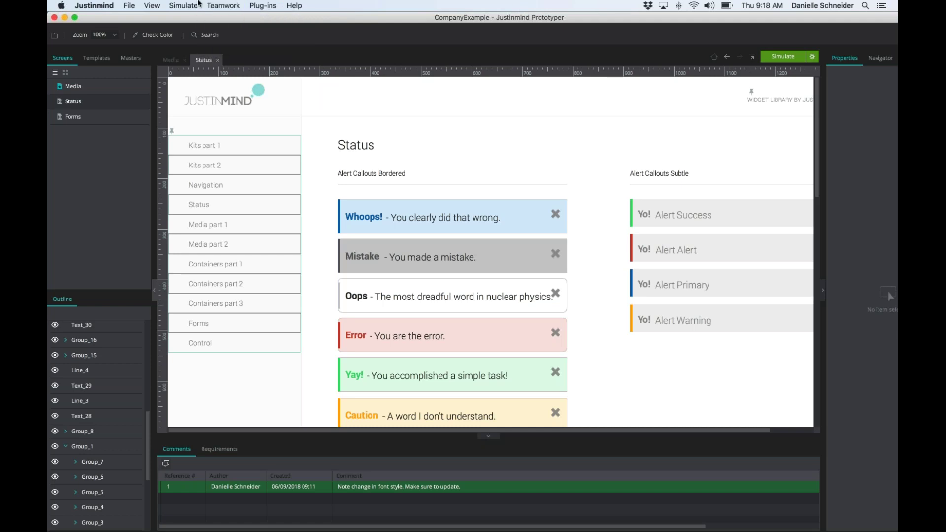
{"action": "left_click", "coordinate": [216, 5]}
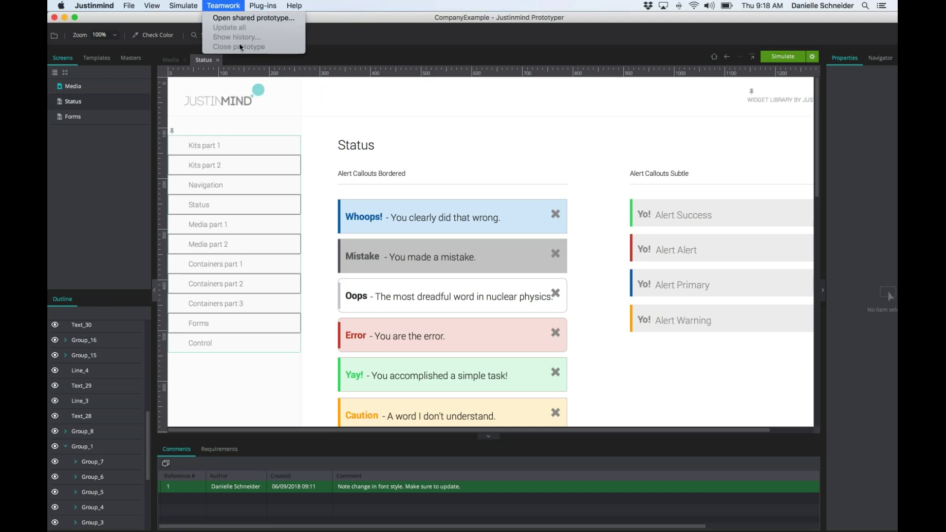
{"action": "left_click", "coordinate": [422, 68]}
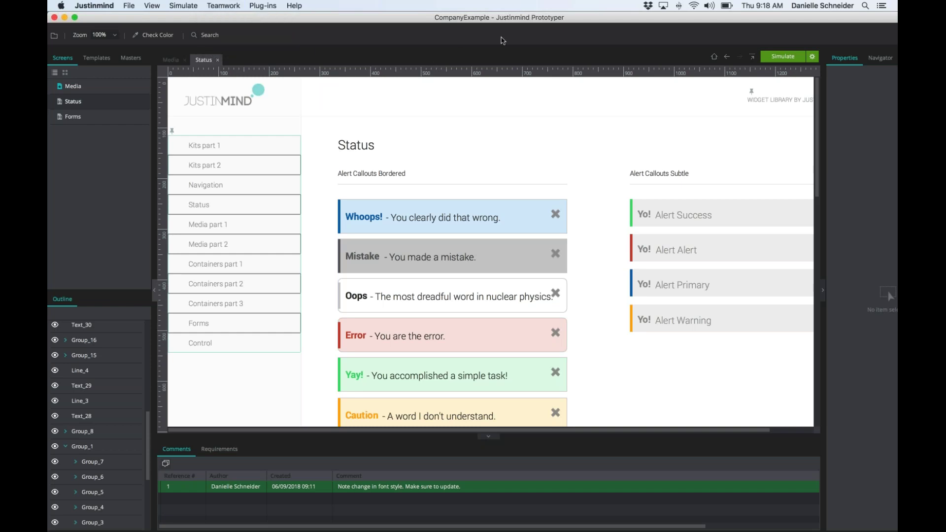